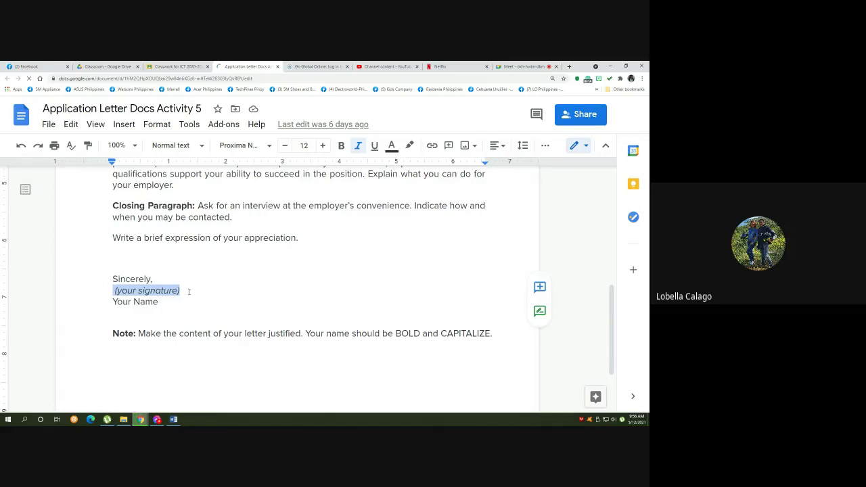
- Examine the image insertion options for the signature placeholder and the name line in the letter's closing
click(123, 125)
mouse_move(149, 153)
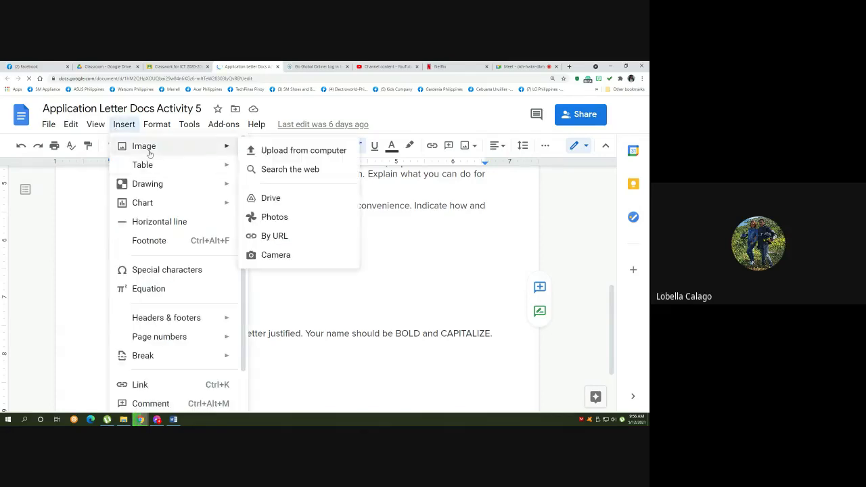
click(438, 284)
drag(115, 290, 255, 289)
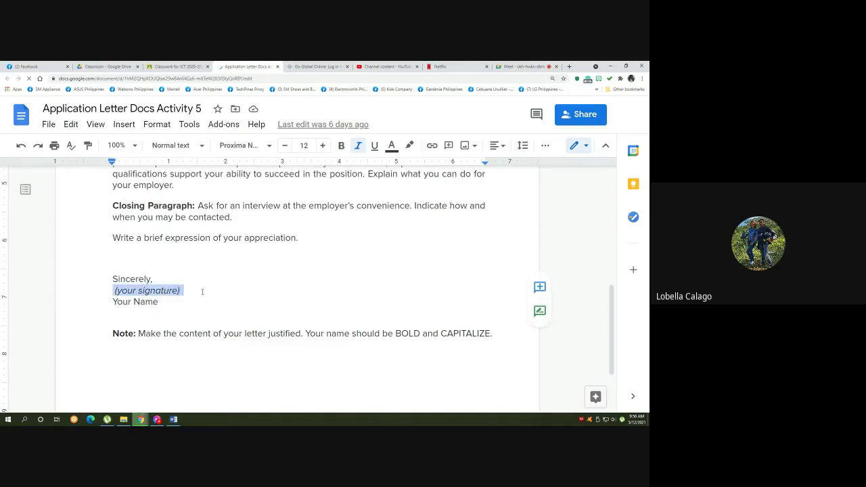
drag(112, 302, 157, 307)
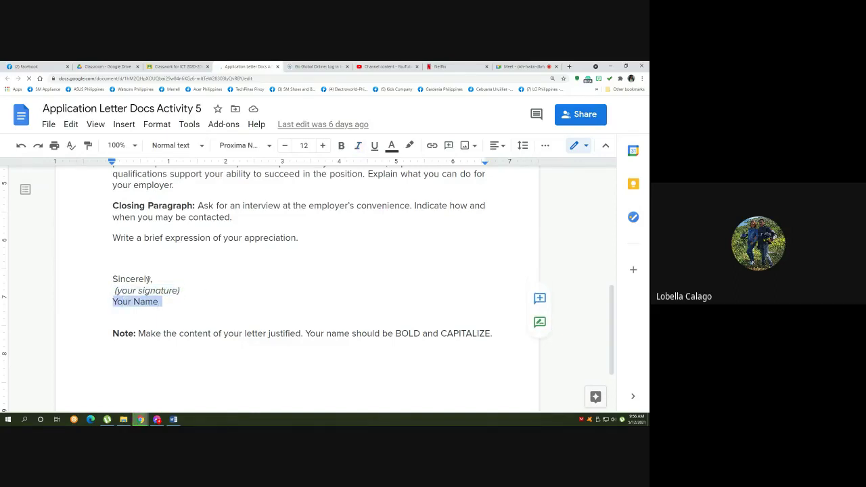
- Review the letter's note on justified content and a bold, capitalized name, along with the signature name line and body paragraphs
scroll(158, 307, down, 2)
click(119, 242)
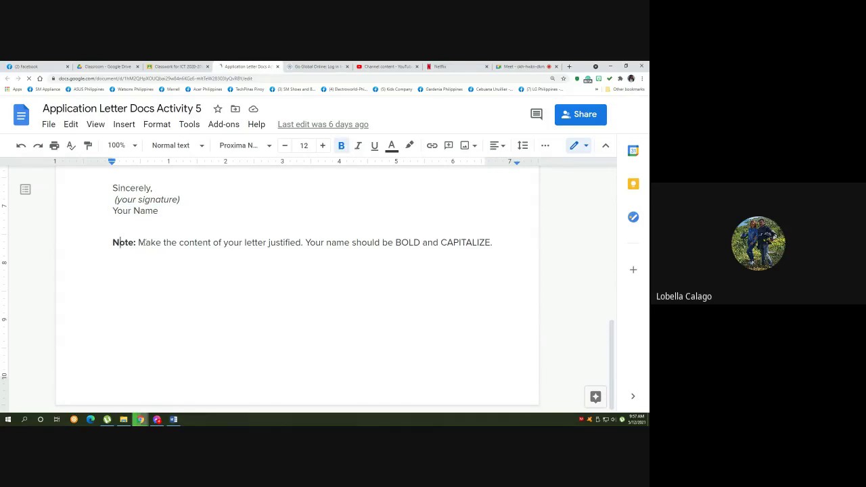
drag(138, 242, 304, 245)
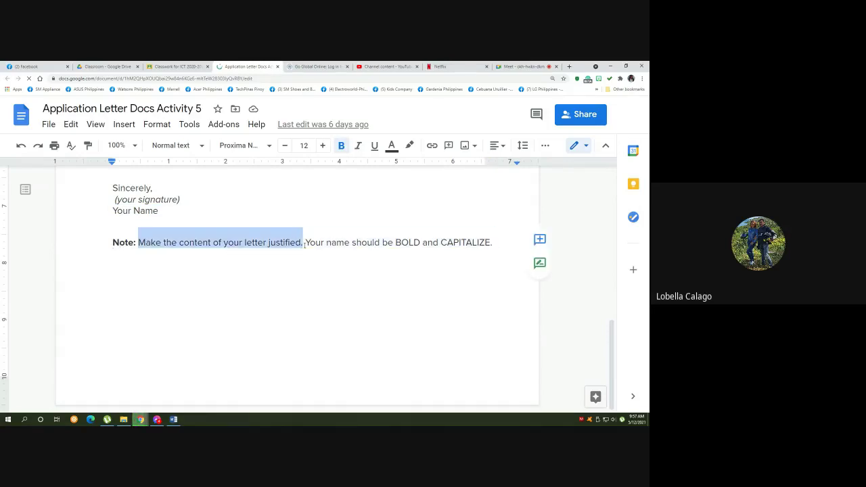
key(Down)
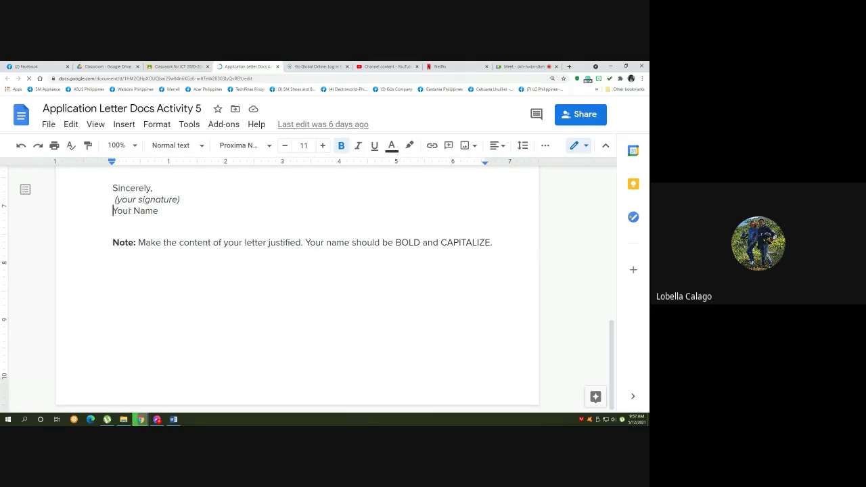
drag(112, 211, 163, 211)
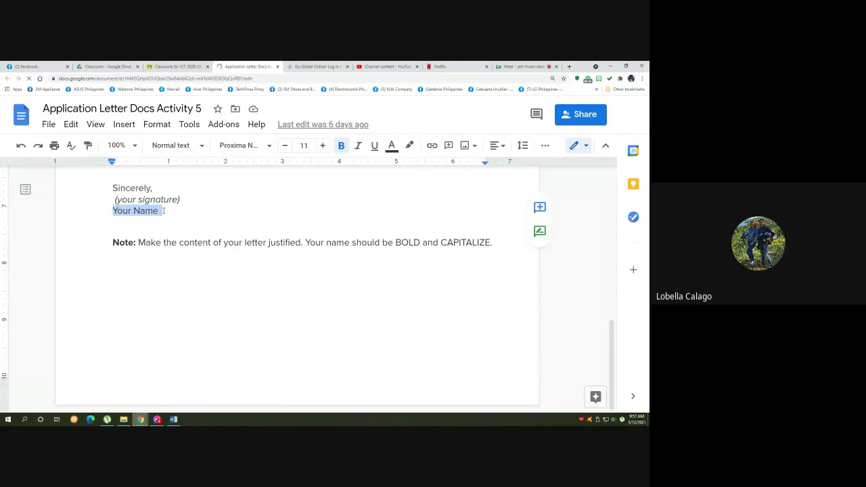
key(ctrl+shift+period)
scroll(270, 221, up, 2)
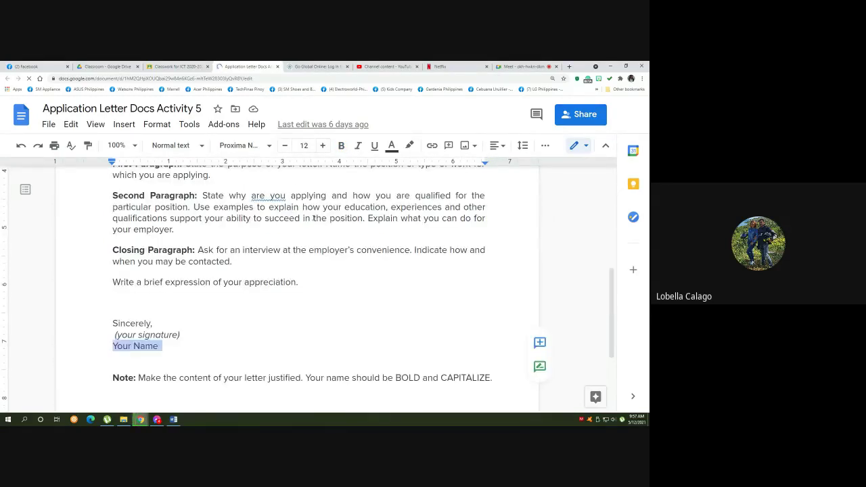
scroll(313, 217, up, 3)
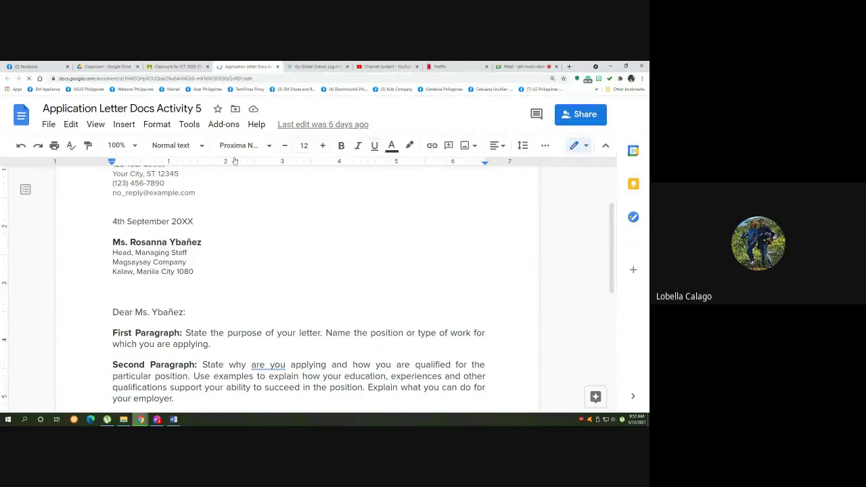
- Close the application letter and open Sheets Activity 1 from the Laboratory #2 - Google Sheets assignment
click(277, 68)
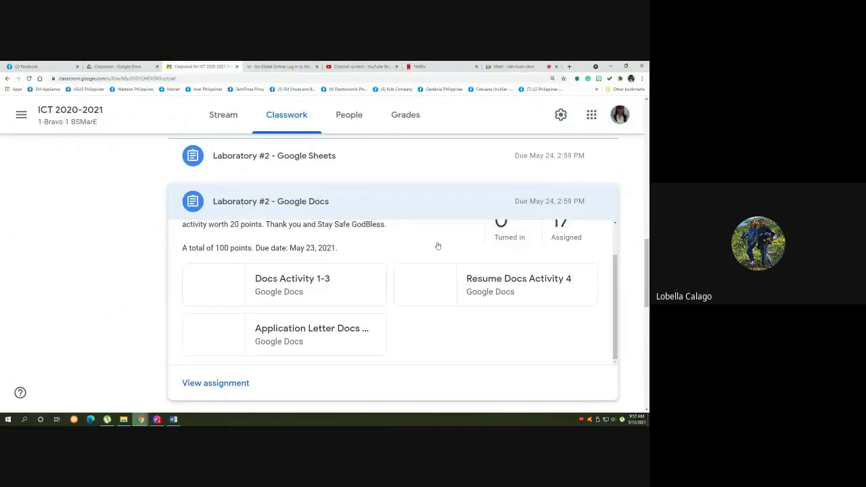
scroll(297, 213, up, 1)
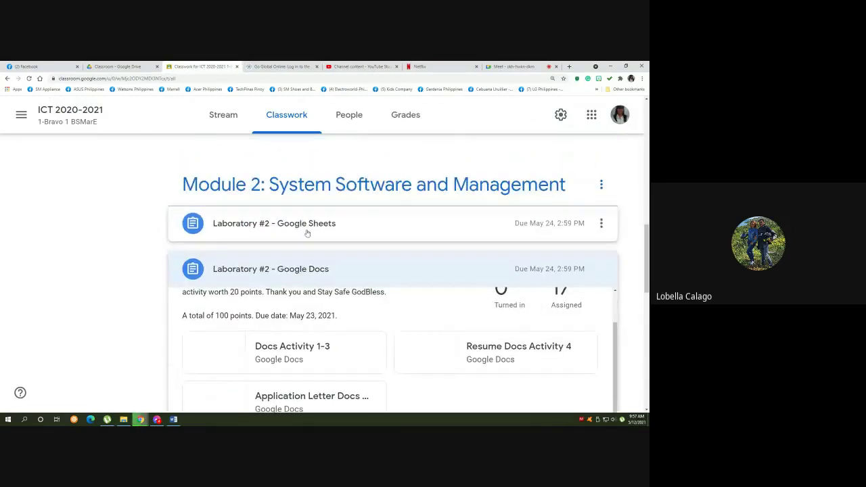
click(305, 231)
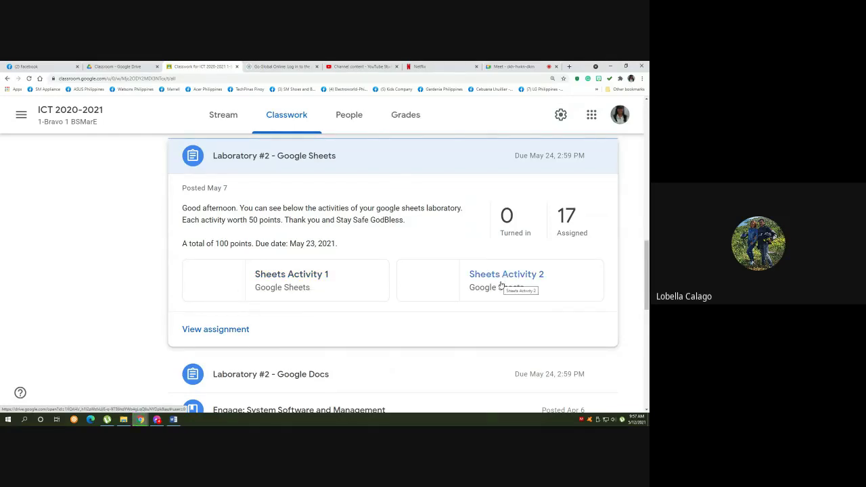
click(290, 281)
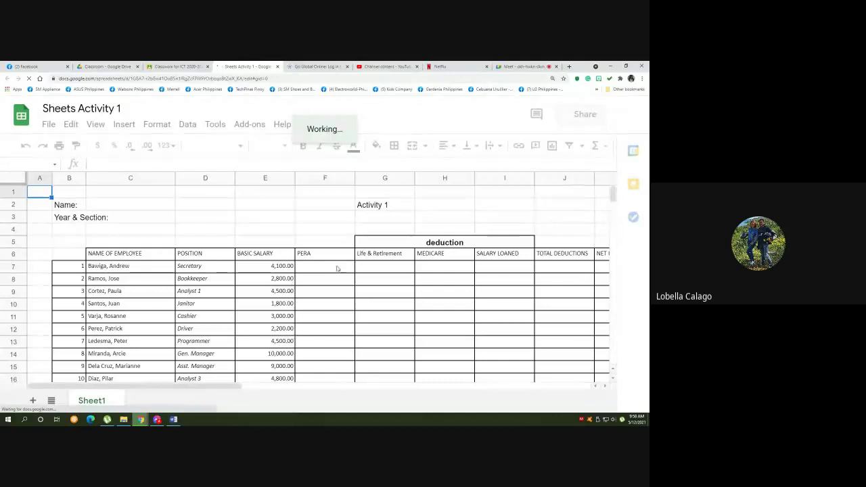
- Examine the payroll sheet's name and section fields, activity label, PERA column and the notes below the table
click(89, 205)
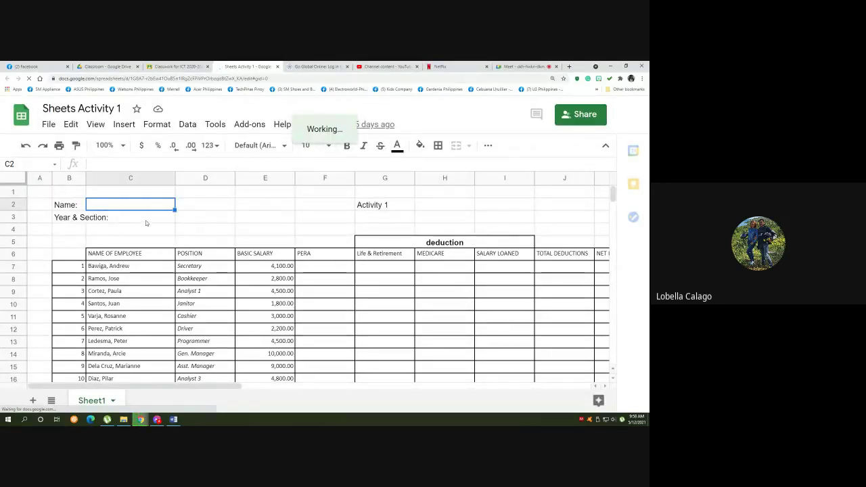
click(383, 207)
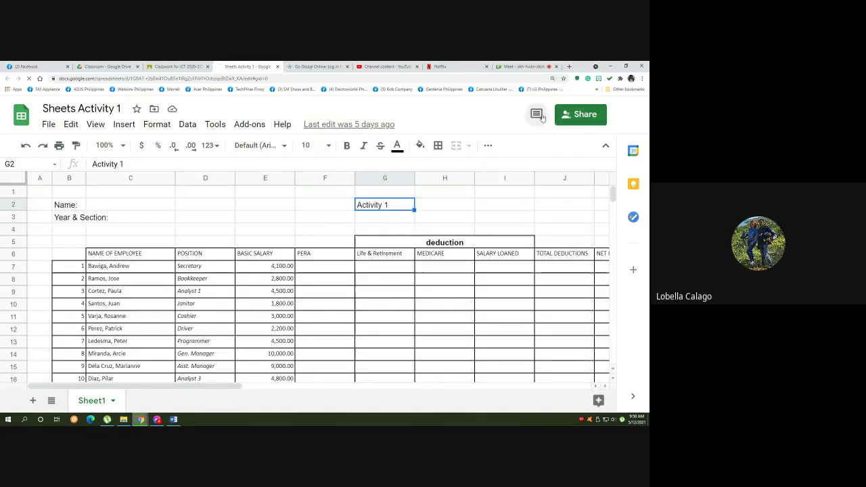
scroll(442, 280, down, 1)
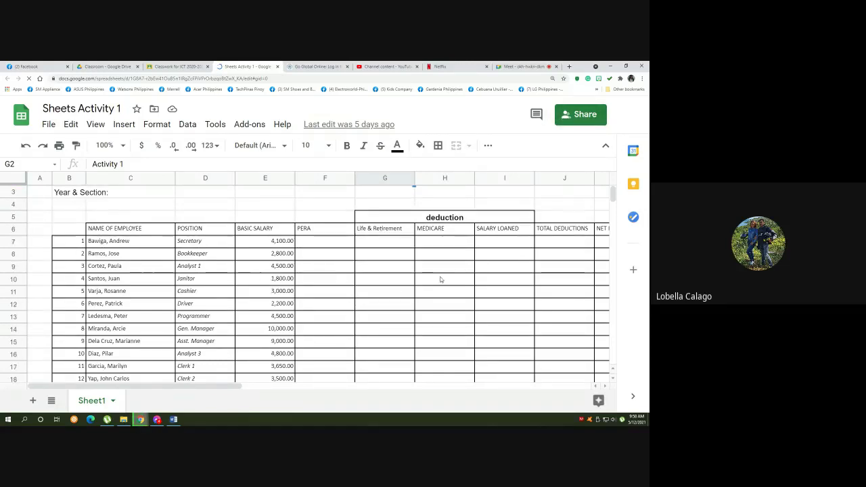
scroll(439, 279, down, 1)
click(351, 218)
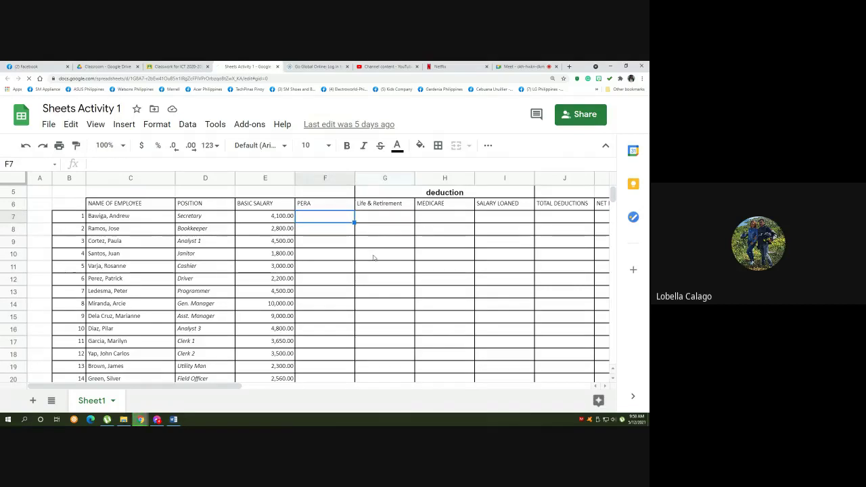
scroll(374, 256, down, 5)
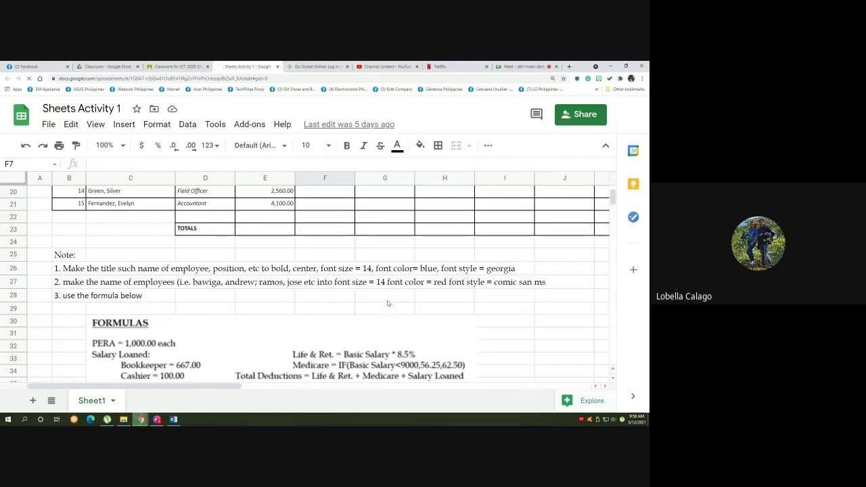
- Check the column titles C6:J6 and the employee names C7:C21 against the formatting instructions in the notes
scroll(392, 300, up, 5)
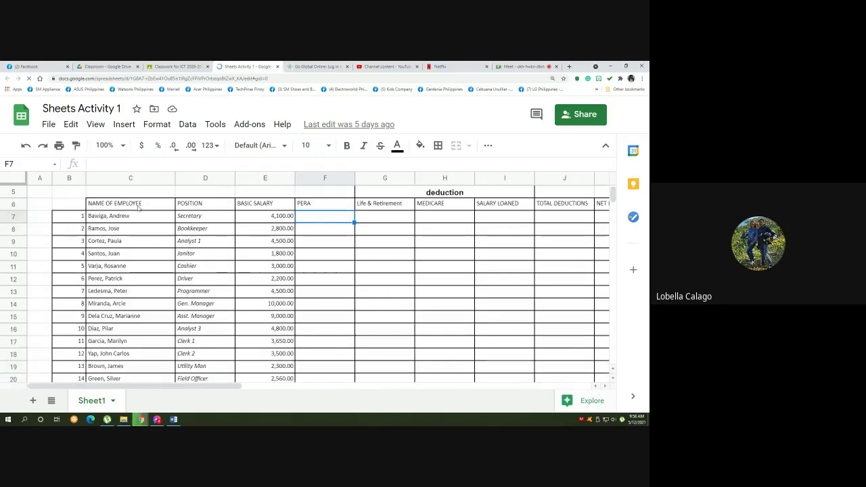
drag(135, 203, 564, 206)
scroll(244, 299, down, 3)
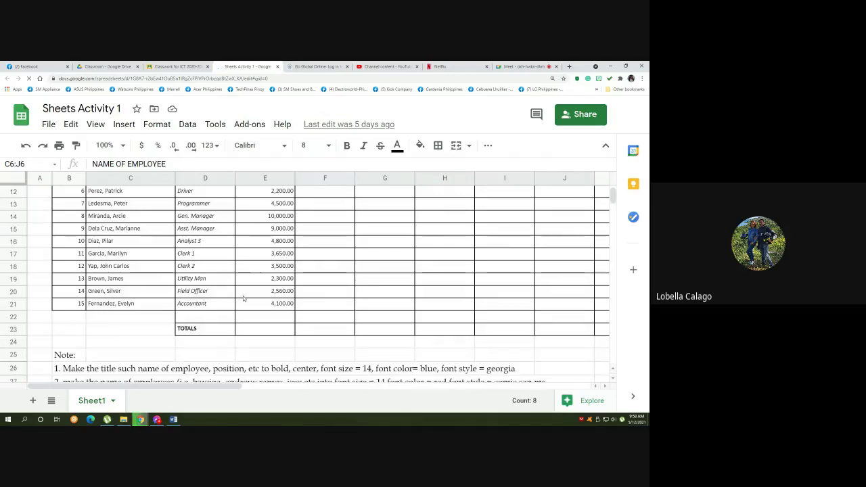
scroll(244, 298, up, 2)
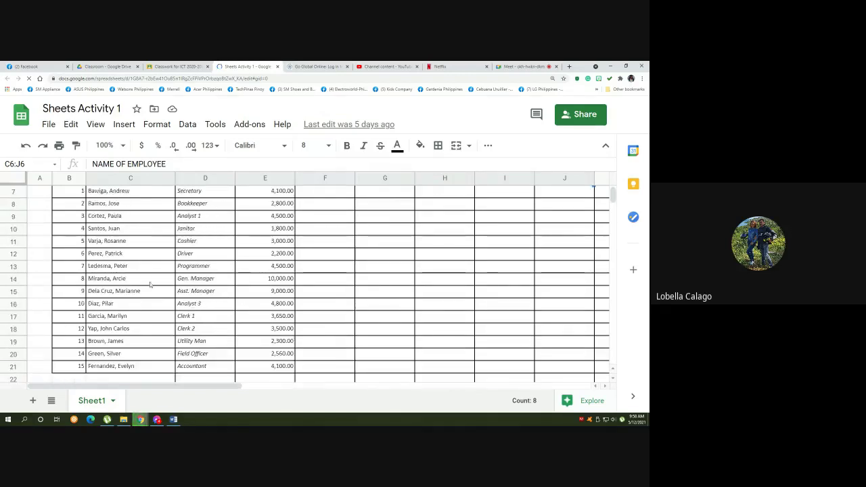
scroll(107, 256, up, 2)
drag(108, 256, 119, 371)
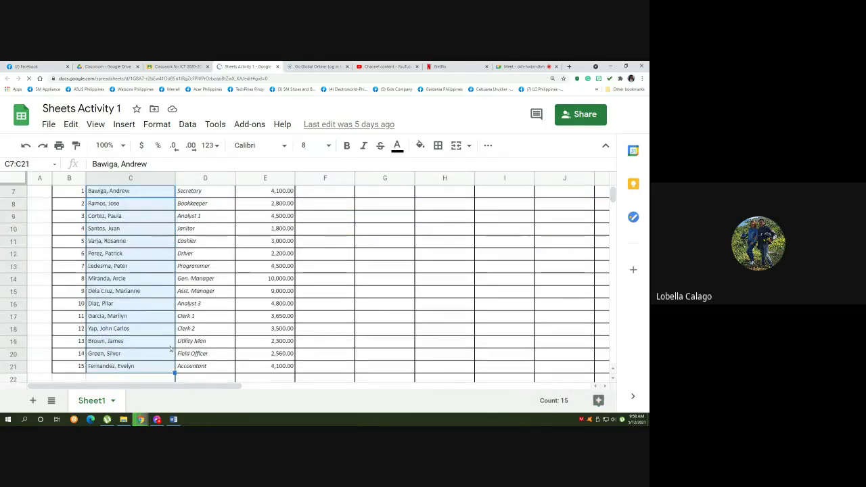
scroll(86, 330, down, 4)
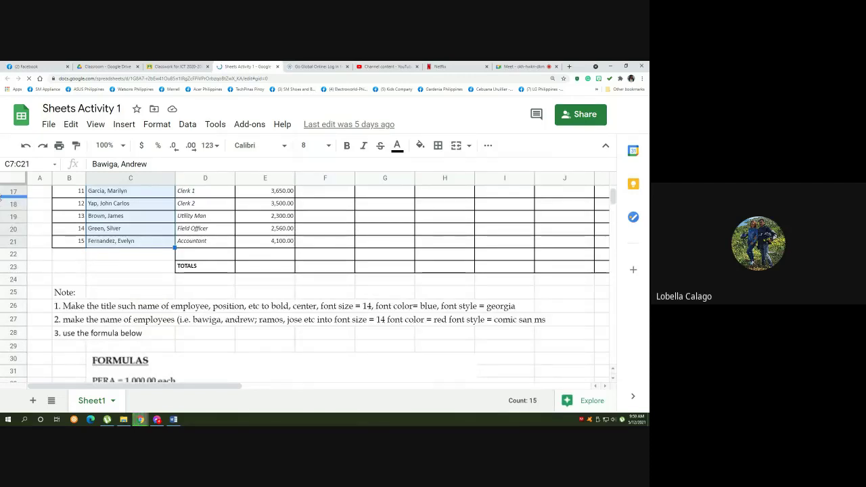
- Read the formulas for PERA, salary loaned, life and retirement, Medicare, total deductions and net pay below the notes
scroll(296, 296, up, 1)
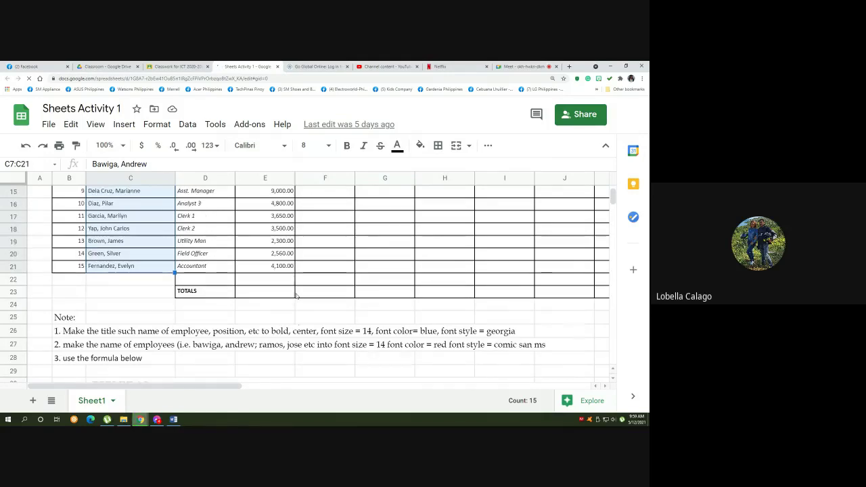
scroll(296, 296, down, 3)
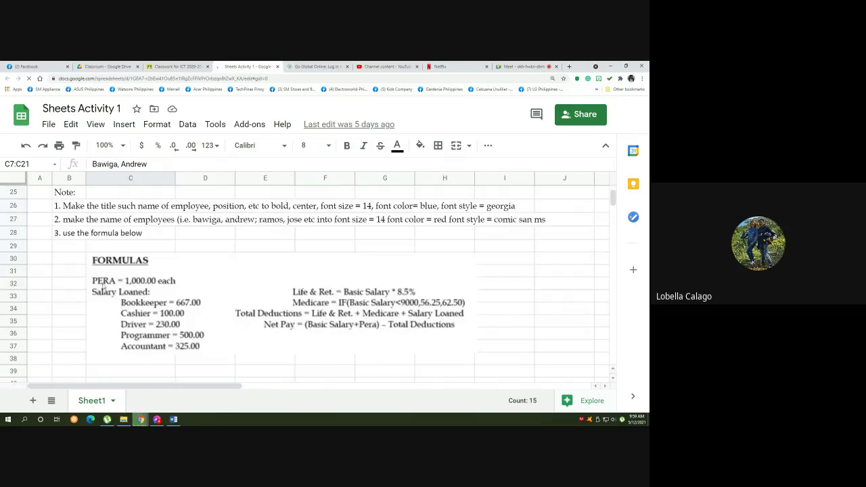
scroll(103, 288, down, 2)
scroll(125, 284, up, 1)
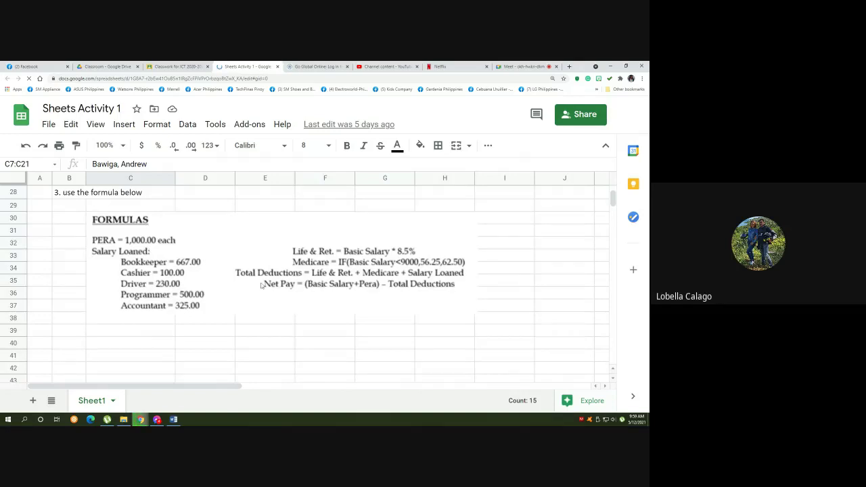
- Enter 1000 as the PERA in F7 and fill it down through F21 for all employees
scroll(261, 285, up, 8)
click(322, 245)
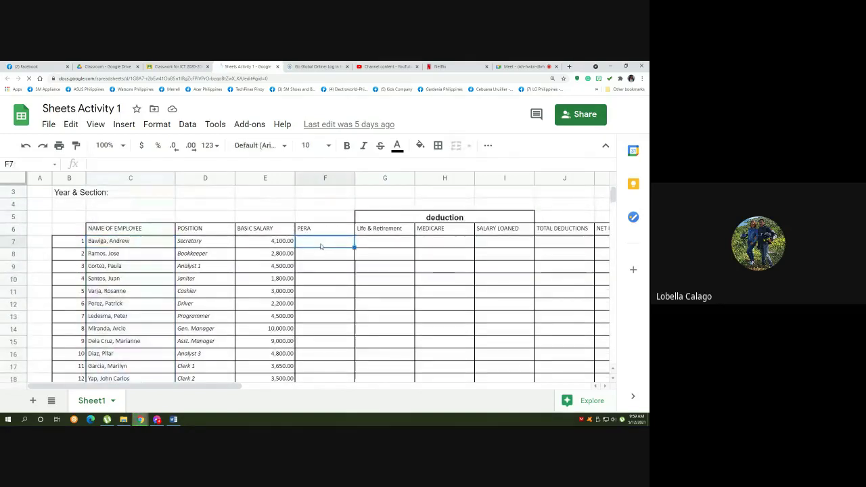
text(1000)
key(Return)
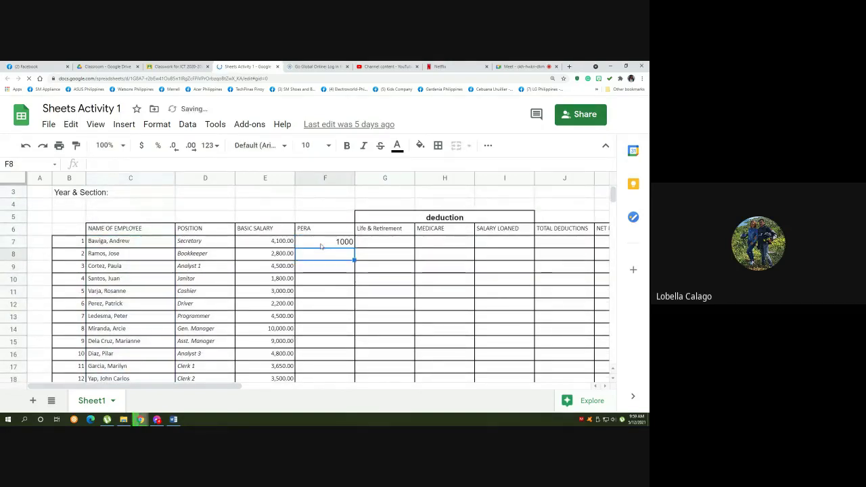
scroll(314, 278, down, 1)
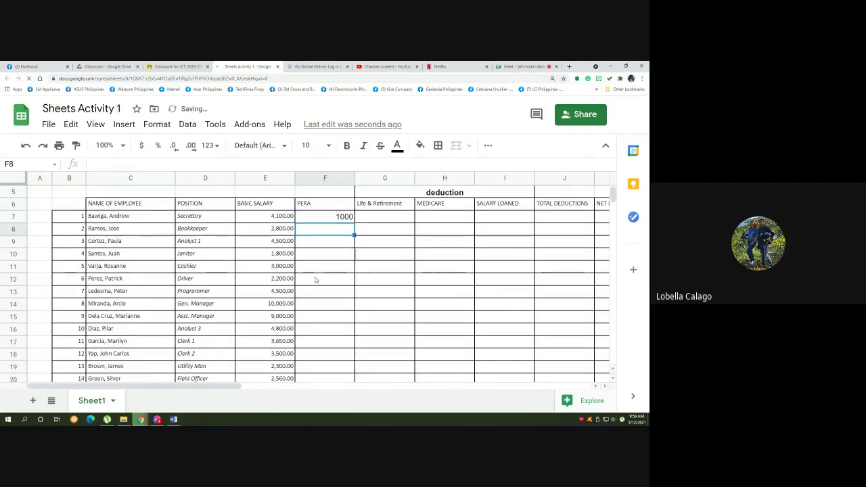
scroll(326, 353, up, 1)
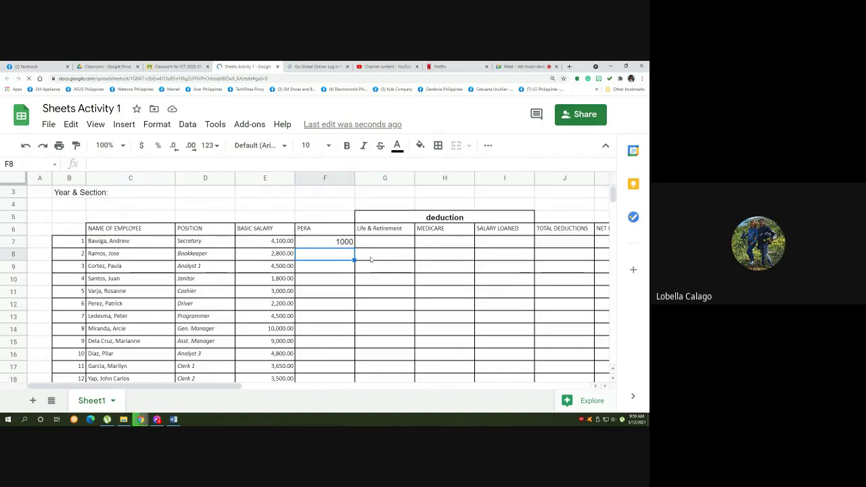
click(339, 242)
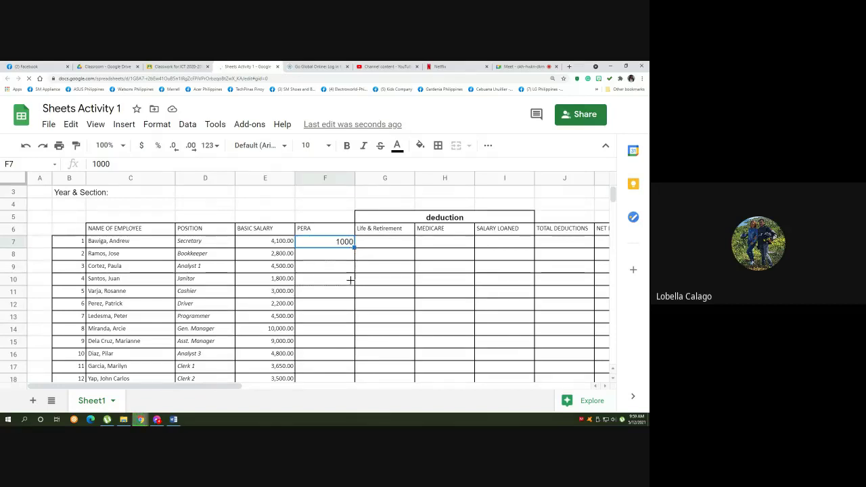
drag(360, 383, 353, 318)
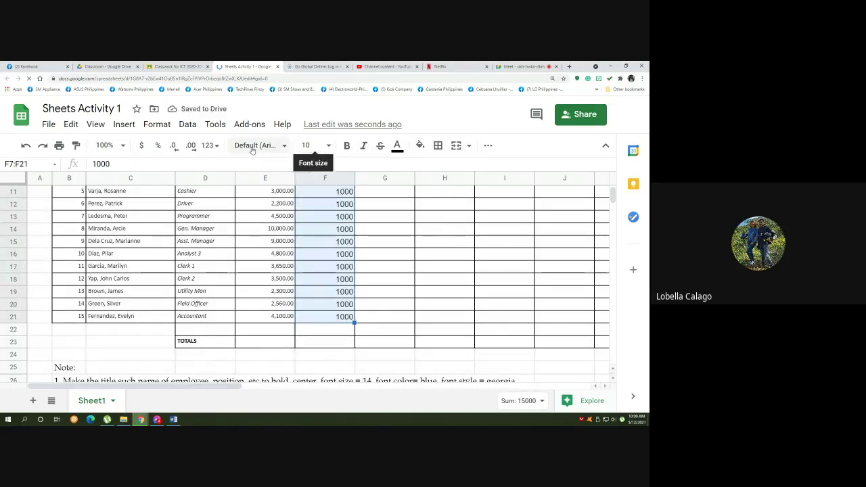
- Format the PERA values in F7:F21 with two decimal places
click(192, 146)
click(193, 146)
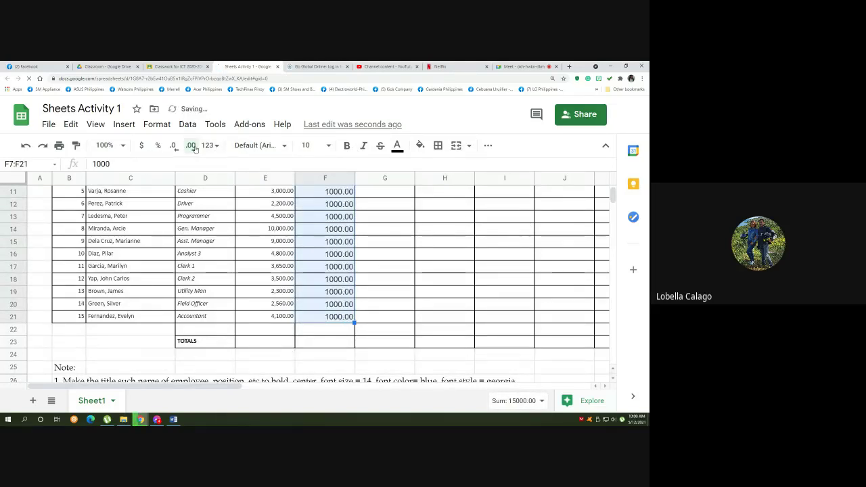
scroll(389, 302, up, 3)
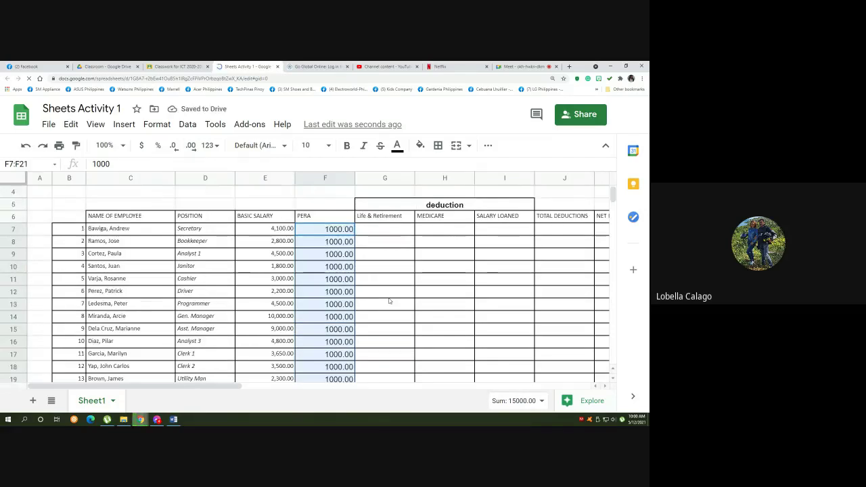
scroll(389, 302, down, 2)
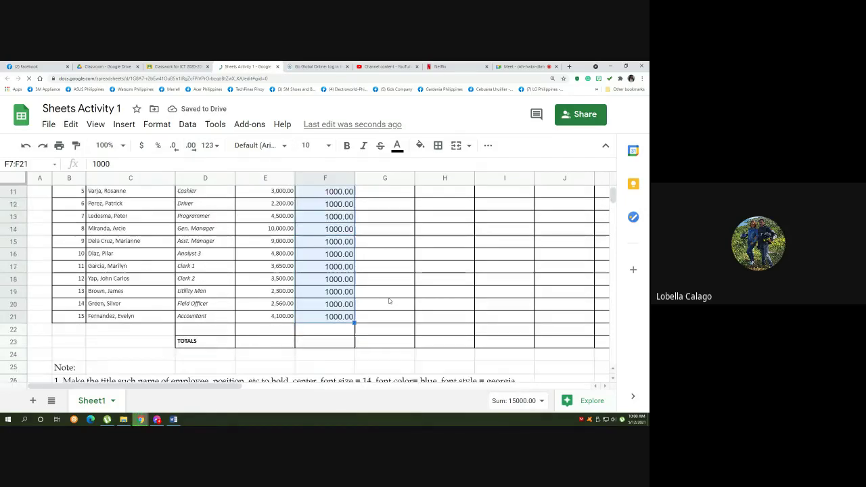
- Locate the functions option for totalling the PERA column in F23
click(321, 345)
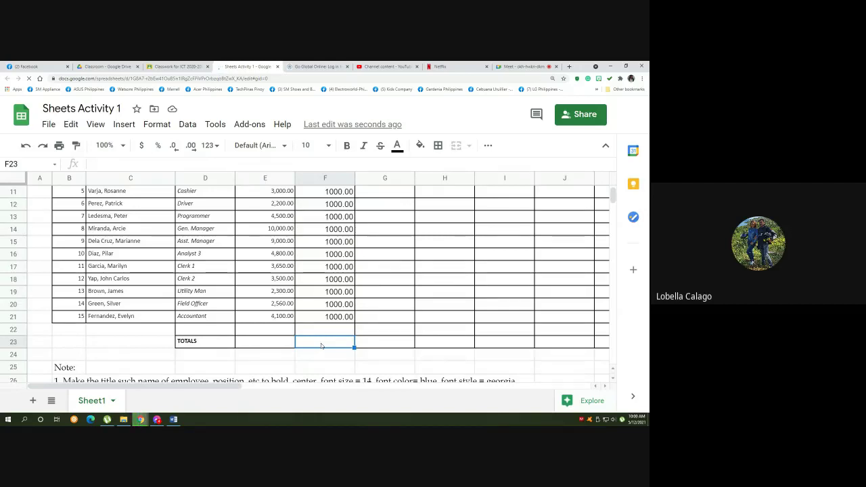
click(487, 145)
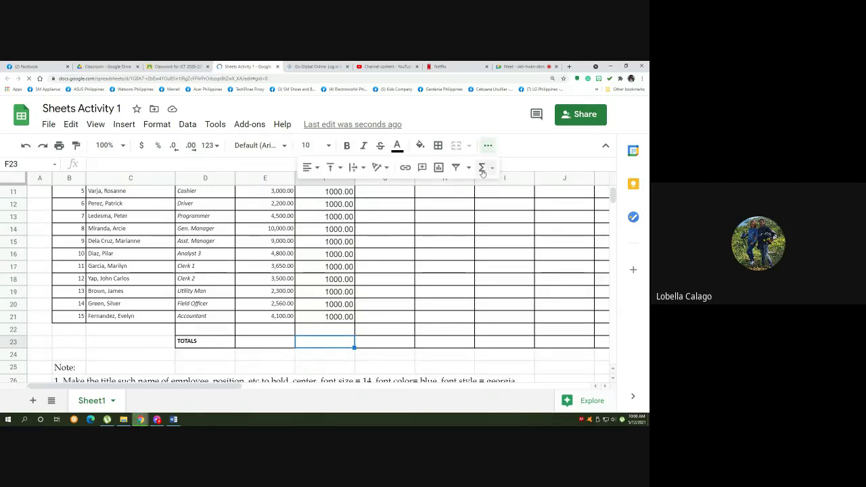
click(386, 330)
- Look up the bookkeeper's salary loaned amount in the formulas block and enter 667 in I8
scroll(472, 309, up, 4)
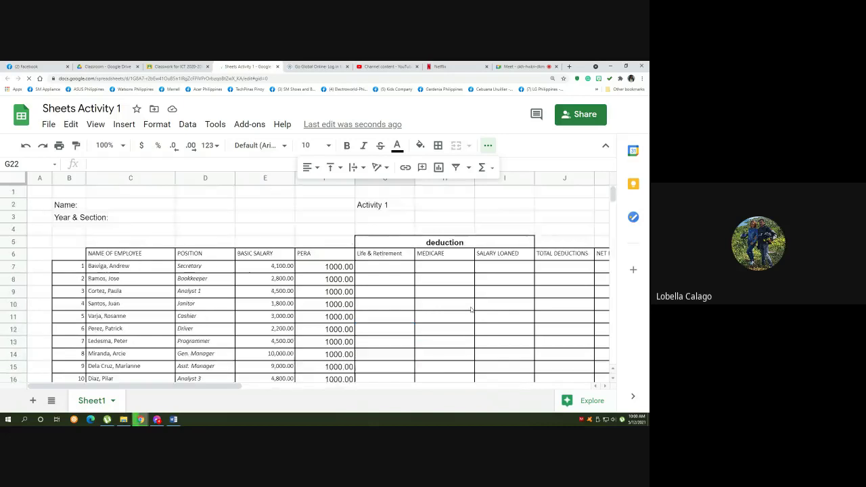
scroll(472, 309, down, 5)
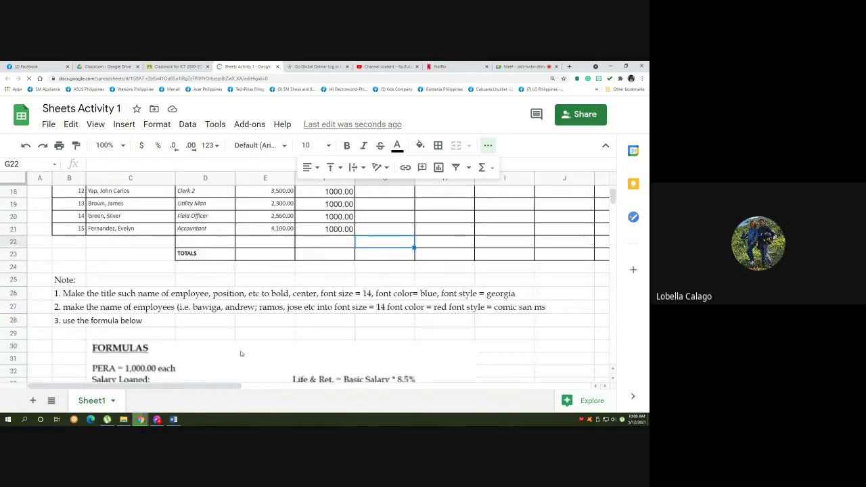
scroll(247, 354, down, 2)
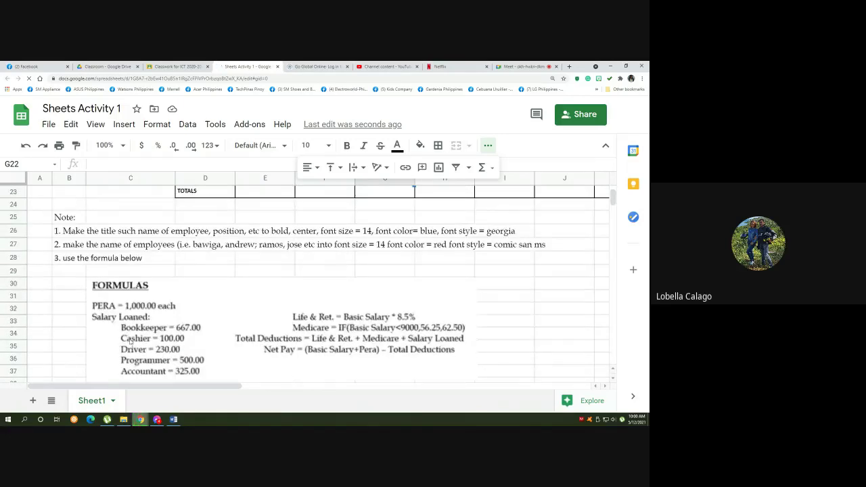
scroll(250, 357, up, 7)
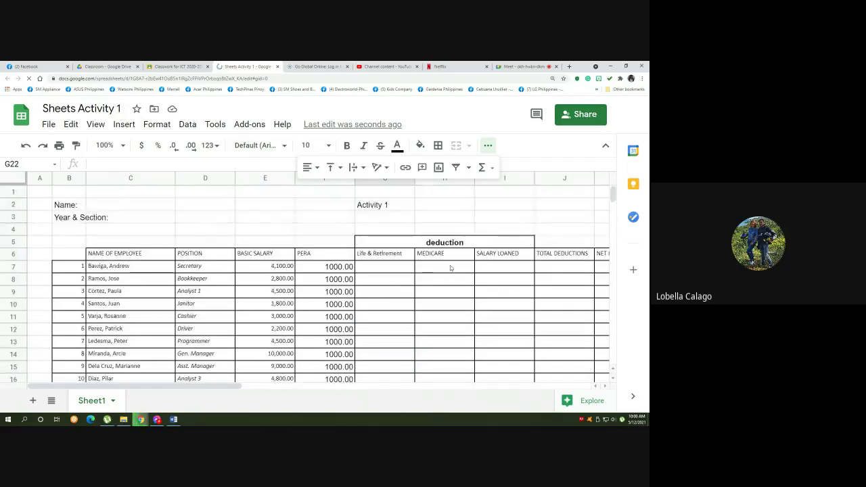
click(505, 267)
scroll(271, 388, down, 7)
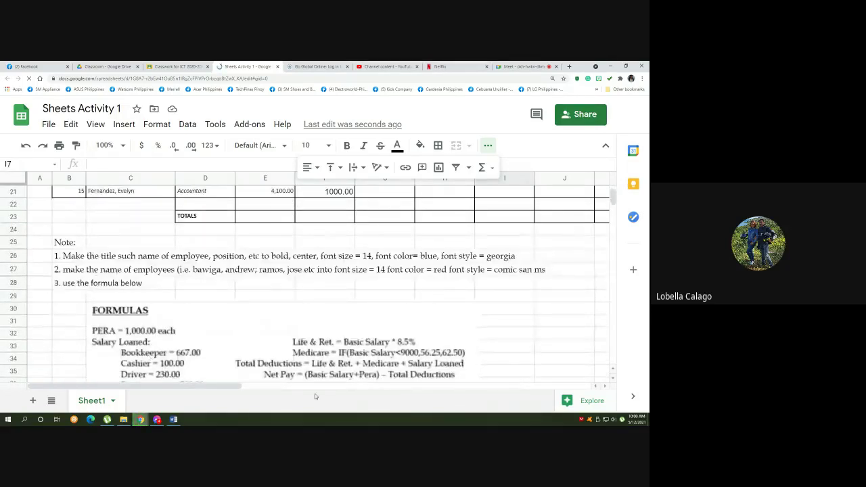
scroll(189, 322, up, 7)
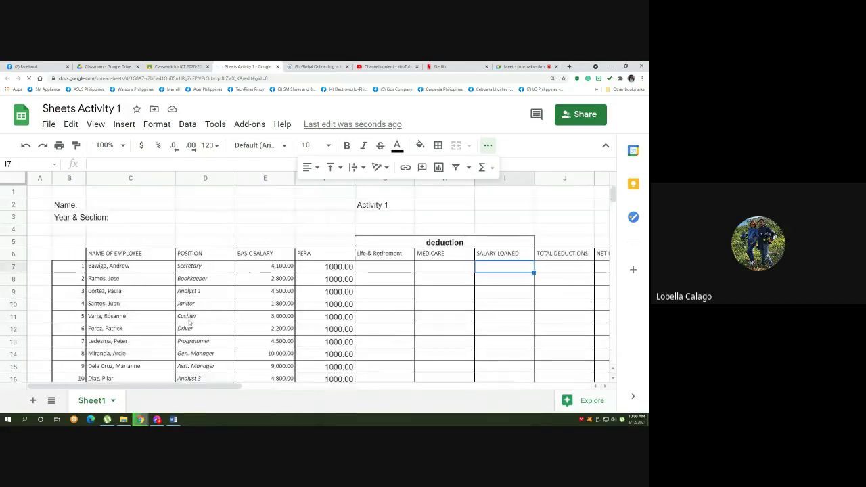
click(223, 279)
key(Right)
key(Right)
key(Right)
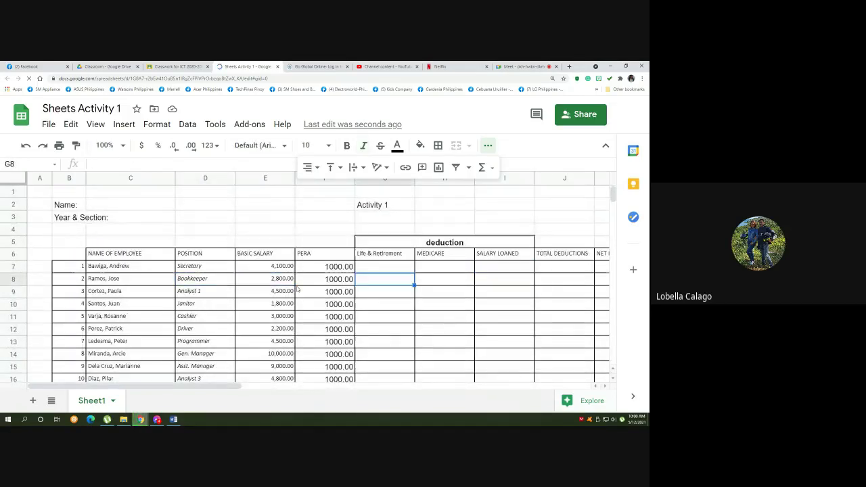
key(Right)
key(Right)
text(667)
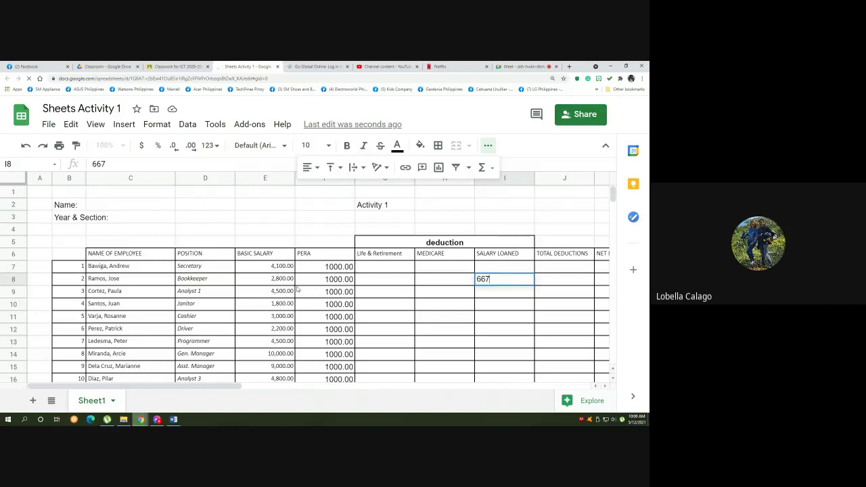
key(Return)
- Compare the other salary loaned amounts in the formulas block with the matching rows of the salary loaned column
scroll(404, 349, down, 5)
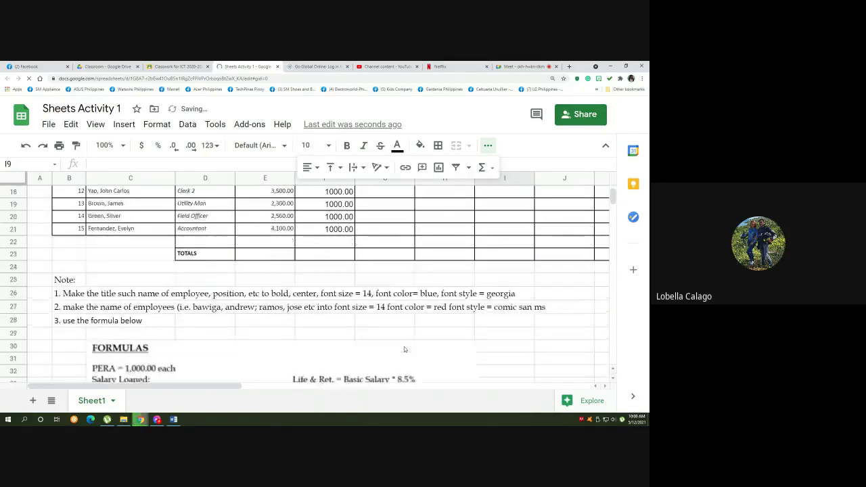
scroll(404, 349, down, 3)
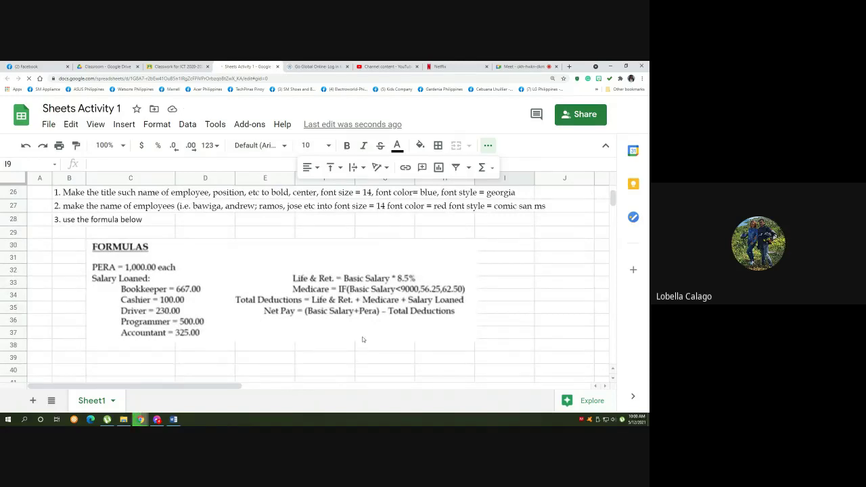
scroll(363, 339, up, 8)
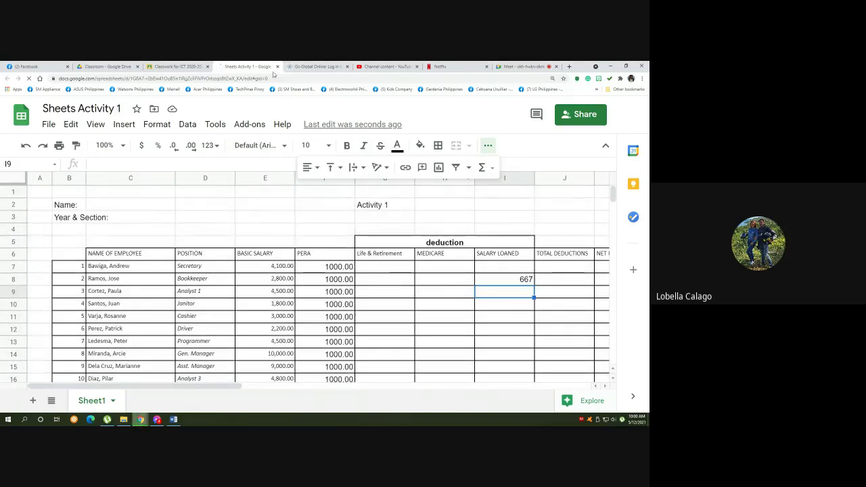
scroll(443, 360, down, 2)
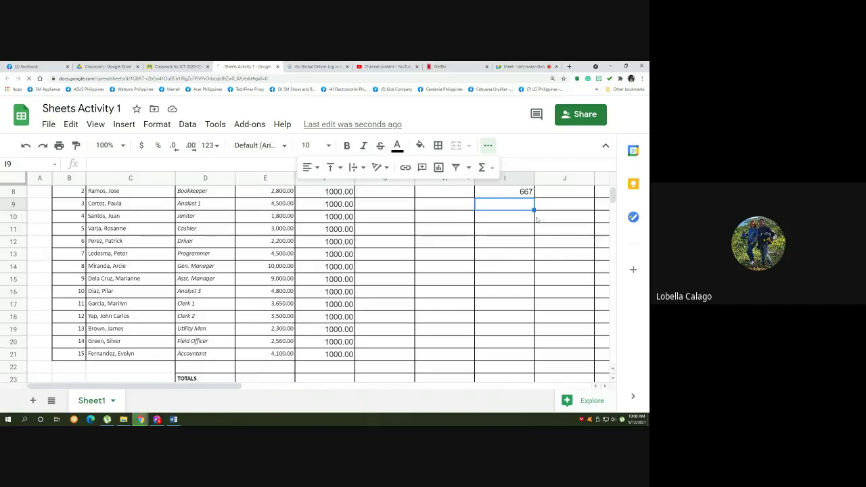
click(408, 212)
click(461, 241)
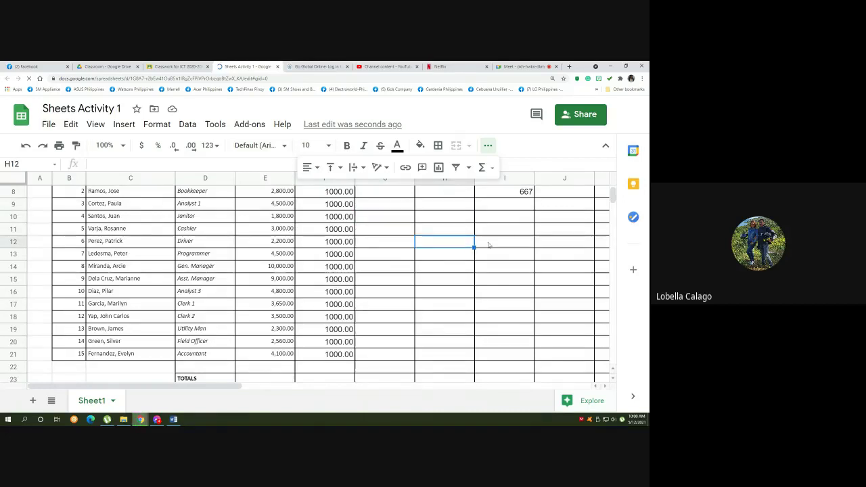
click(525, 243)
scroll(392, 338, down, 3)
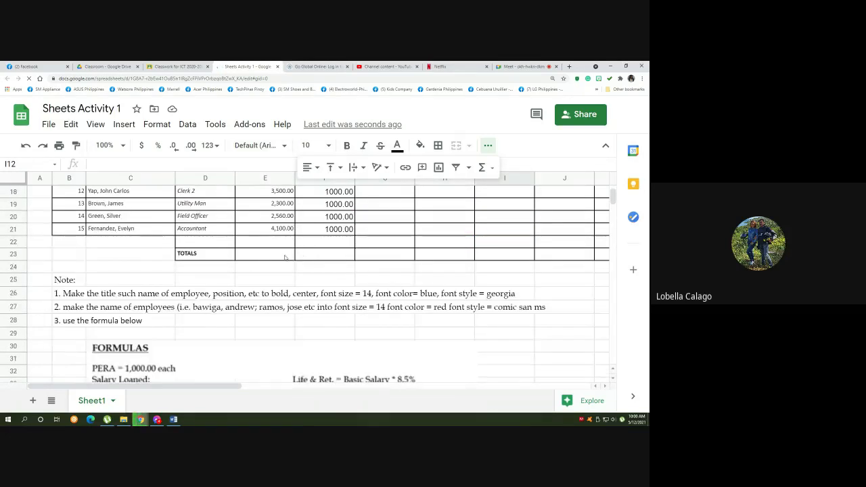
- Go through the TOTALS row cells from E23 to K23 that need column sums
click(286, 257)
click(334, 257)
click(444, 254)
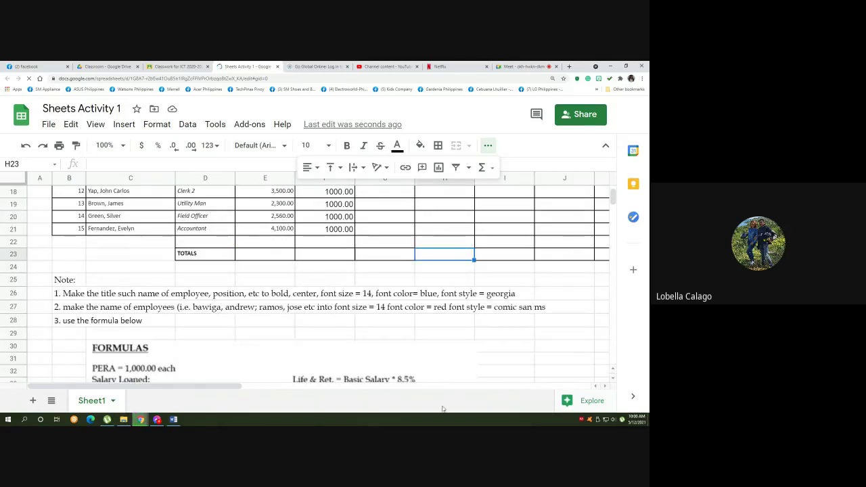
click(566, 254)
click(605, 256)
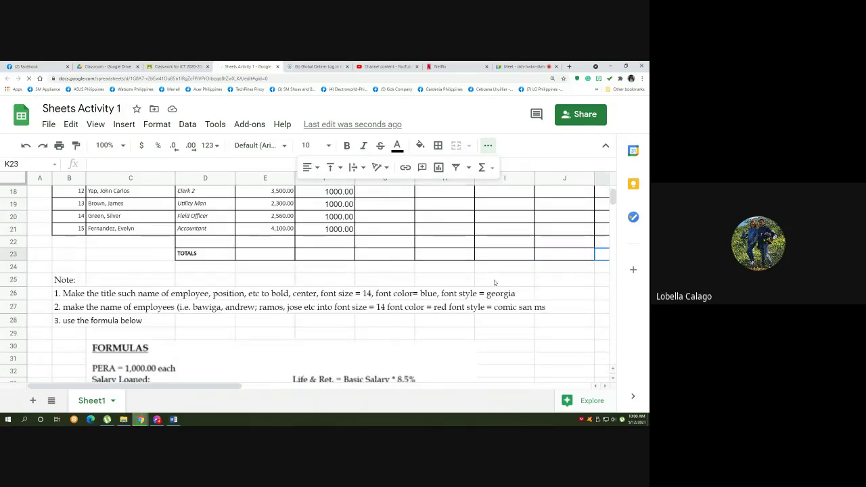
scroll(494, 283, up, 5)
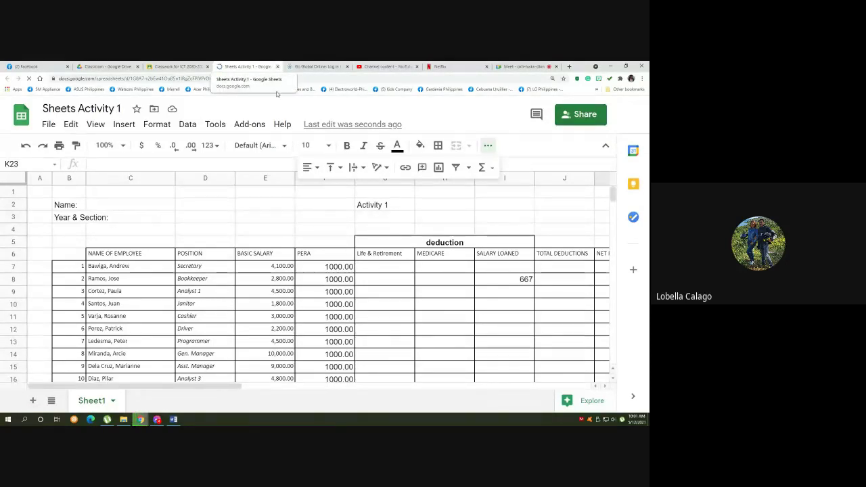
- Review the PERA values in F7:F21 and the life and retirement and Medicare formulas, ending at G7
scroll(336, 284, down, 3)
scroll(336, 284, up, 2)
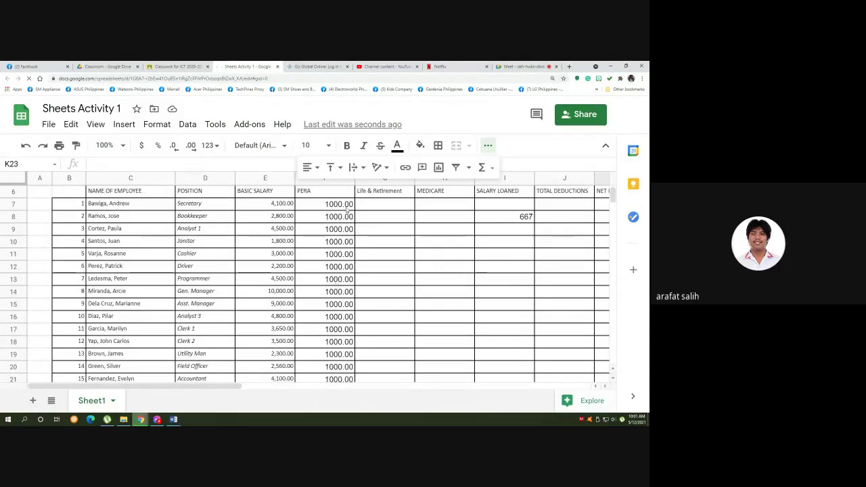
click(336, 204)
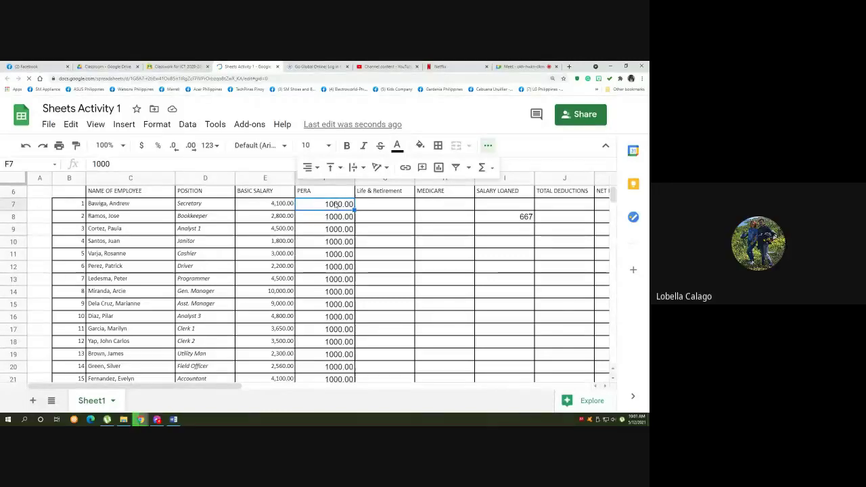
scroll(332, 205, down, 2)
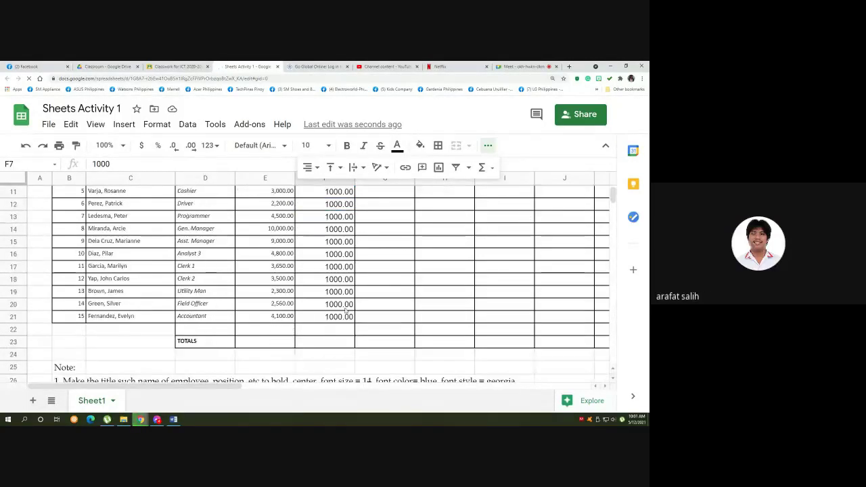
scroll(458, 269, up, 4)
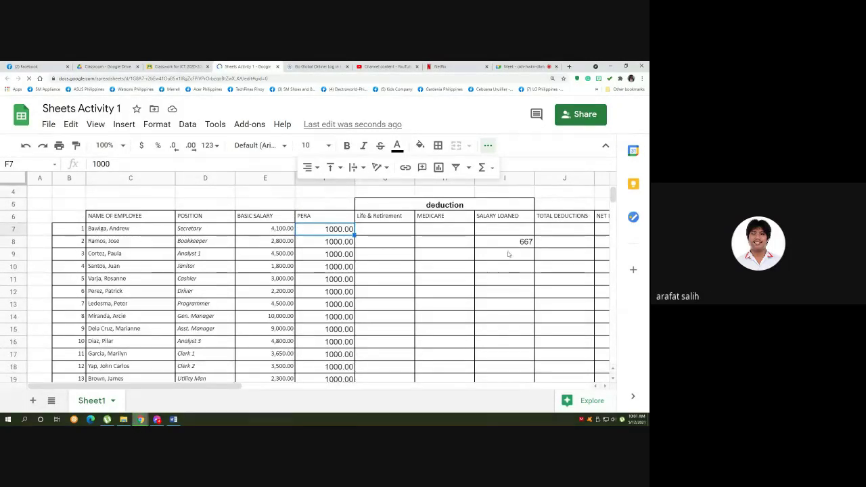
scroll(431, 331, down, 6)
scroll(432, 331, up, 4)
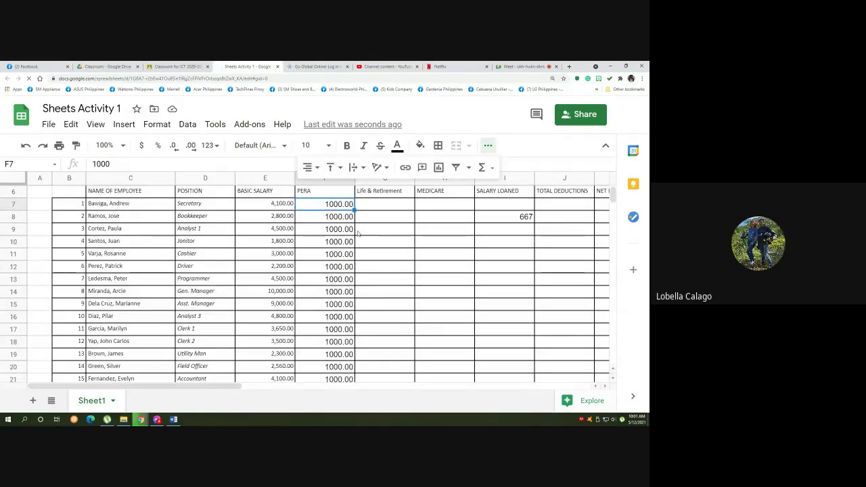
scroll(359, 308, down, 4)
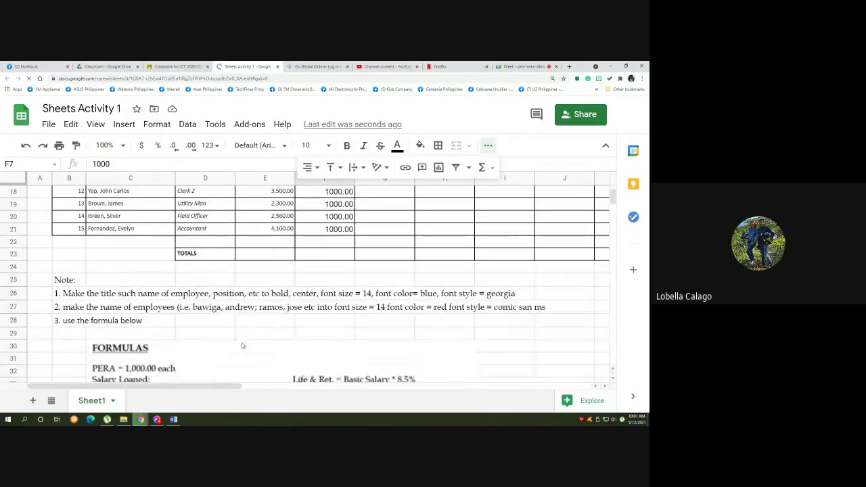
scroll(285, 330, down, 3)
click(296, 297)
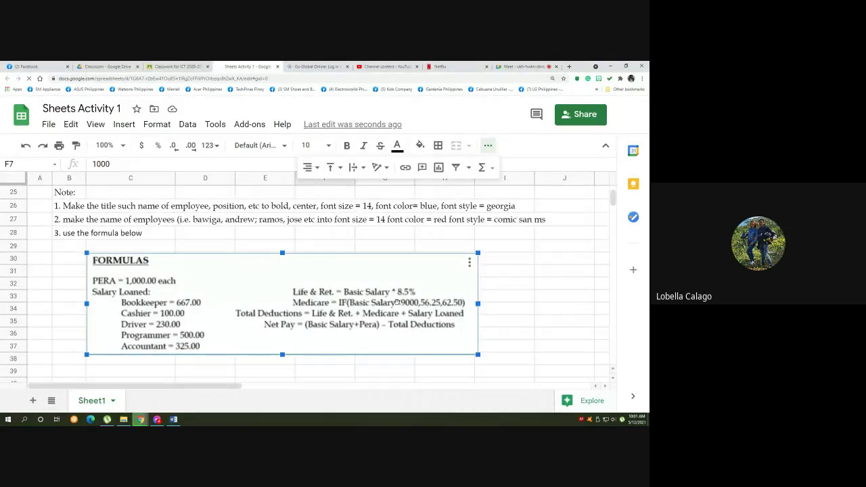
scroll(397, 304, up, 8)
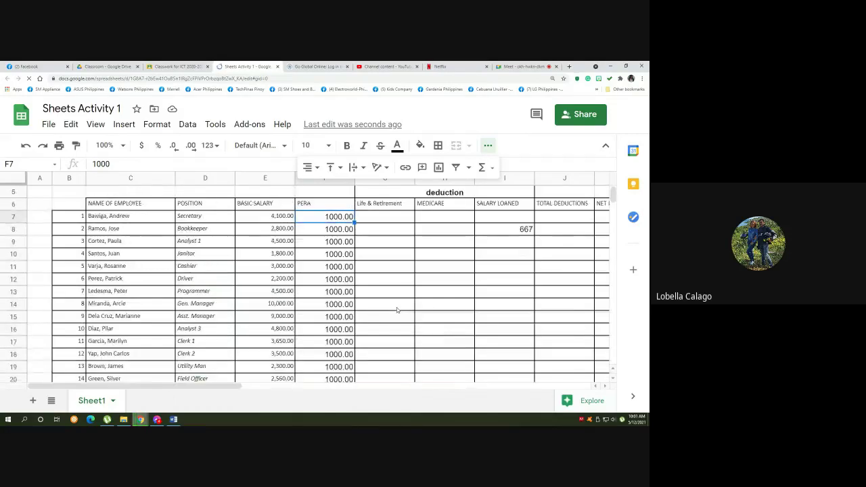
click(391, 218)
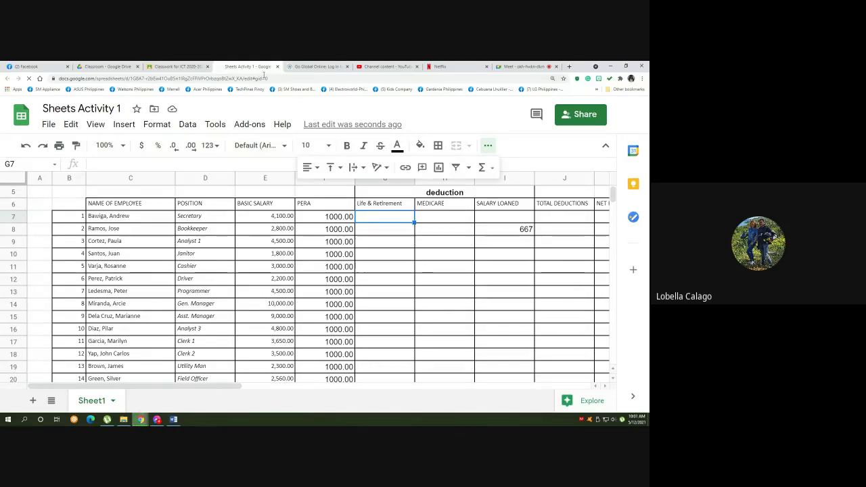
- Close Sheets Activity 1 and open Sheets Activity 2 from the Laboratory #2 - Google Sheets assignment
click(276, 68)
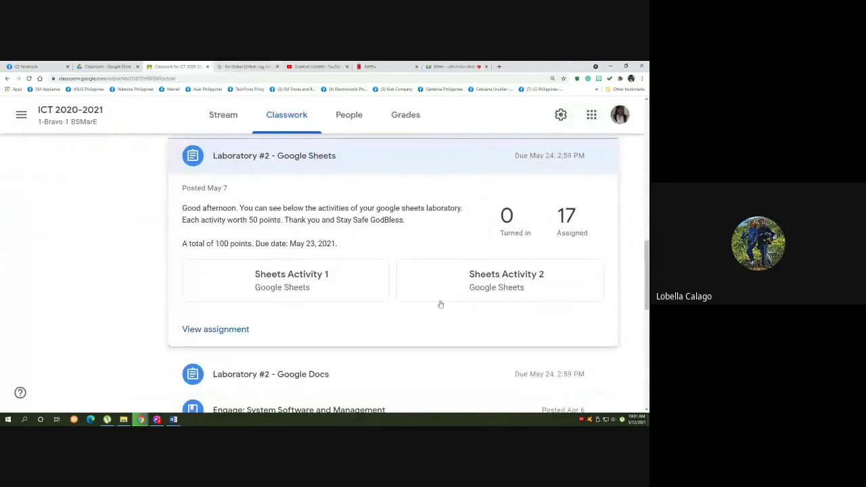
click(473, 287)
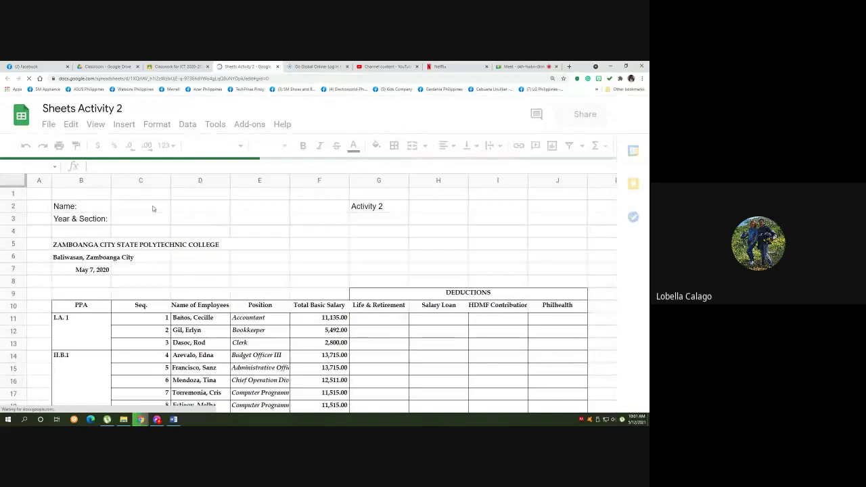
click(154, 209)
click(165, 216)
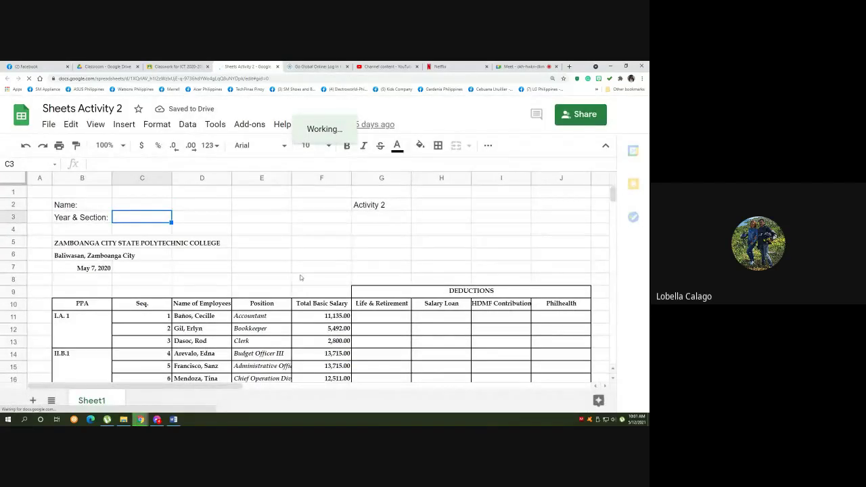
- Check the note on formatting the school title and merge cells B5:J5 holding the school name
scroll(301, 277, down, 3)
scroll(300, 278, down, 7)
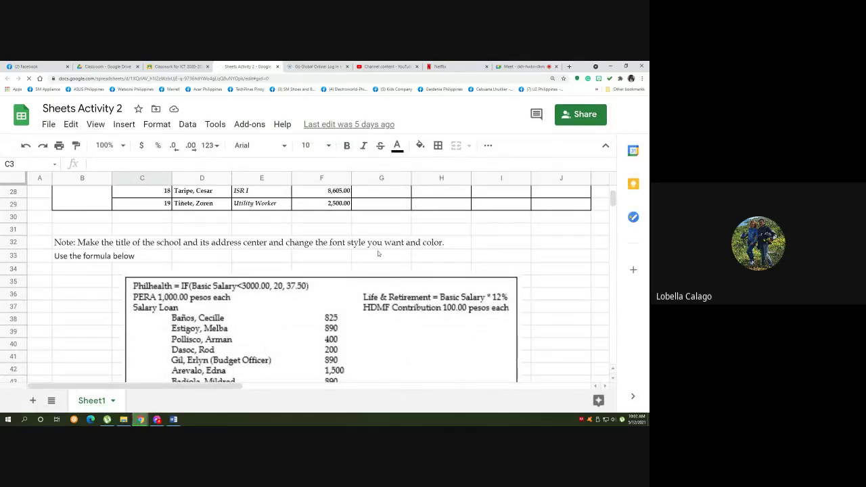
scroll(379, 254, up, 9)
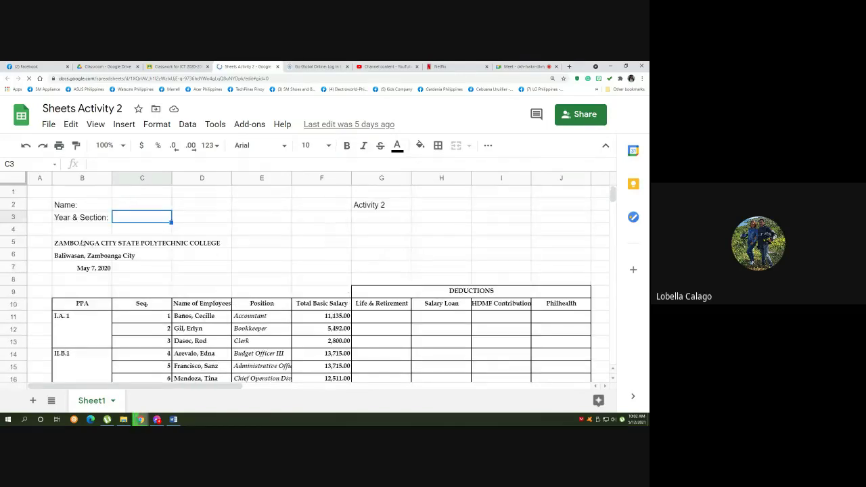
drag(82, 244, 561, 241)
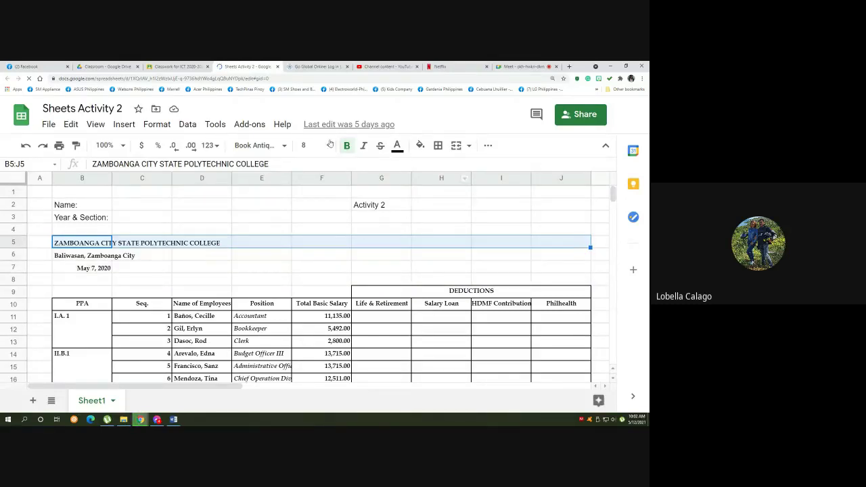
click(458, 146)
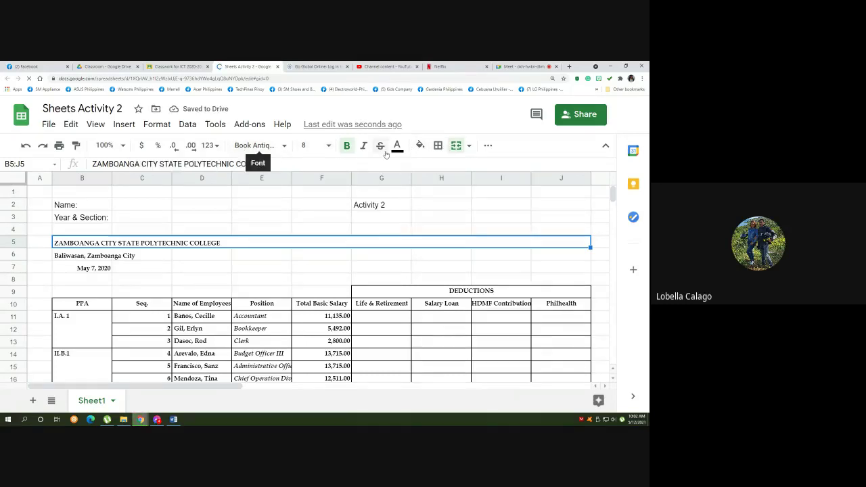
- Center the school name horizontally within the merged cells B5:J5
click(489, 147)
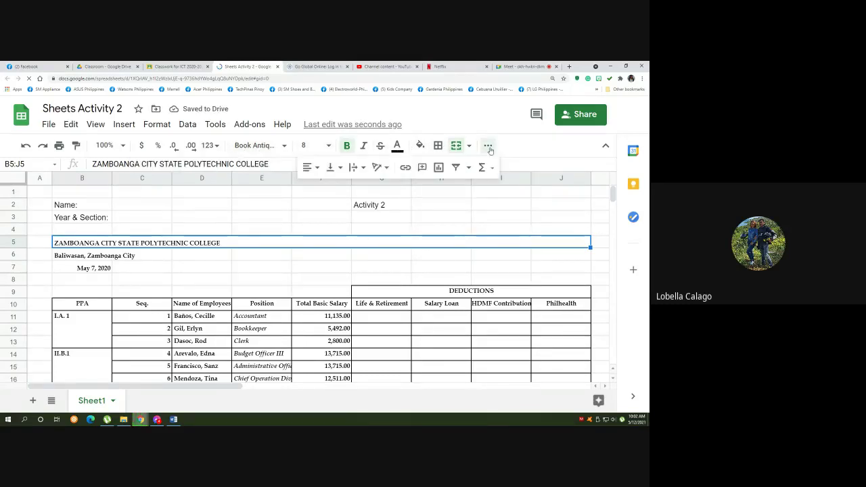
click(311, 167)
click(324, 189)
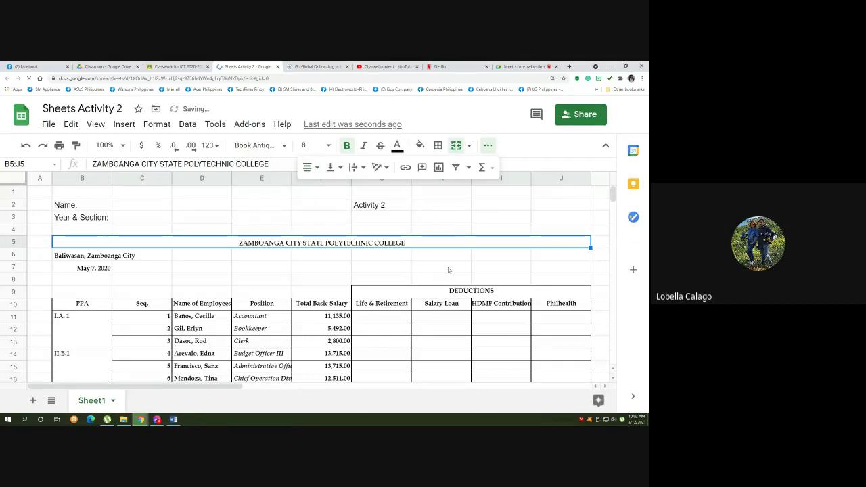
- Center the school address in row 6 and merge cells B6:J6
drag(102, 255, 567, 255)
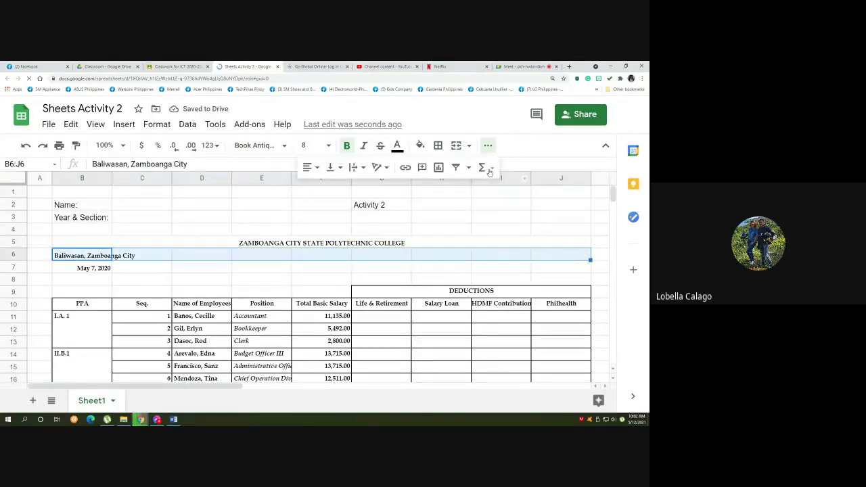
click(311, 167)
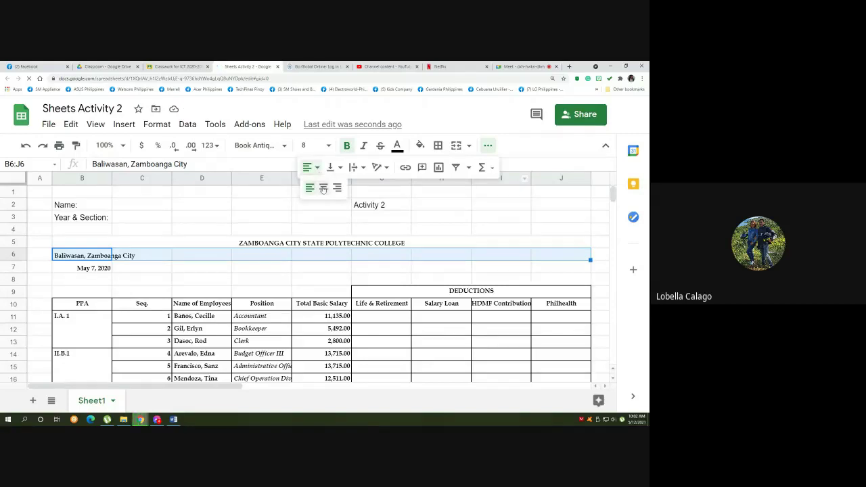
click(323, 190)
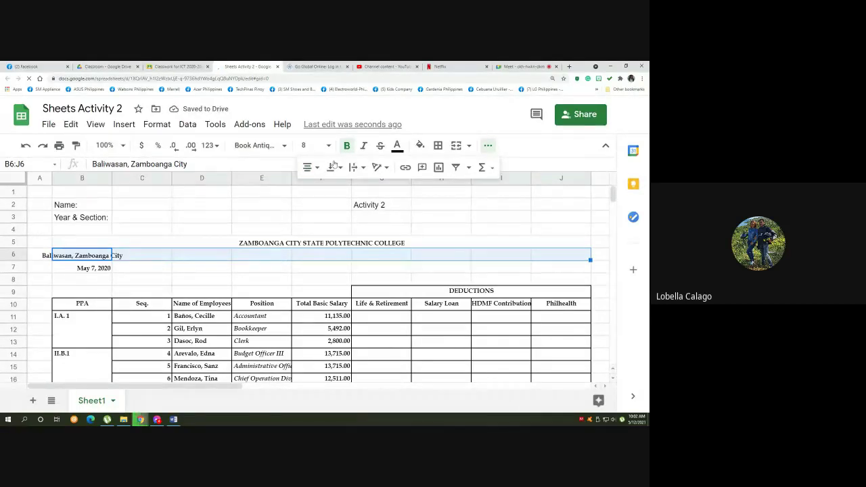
click(457, 146)
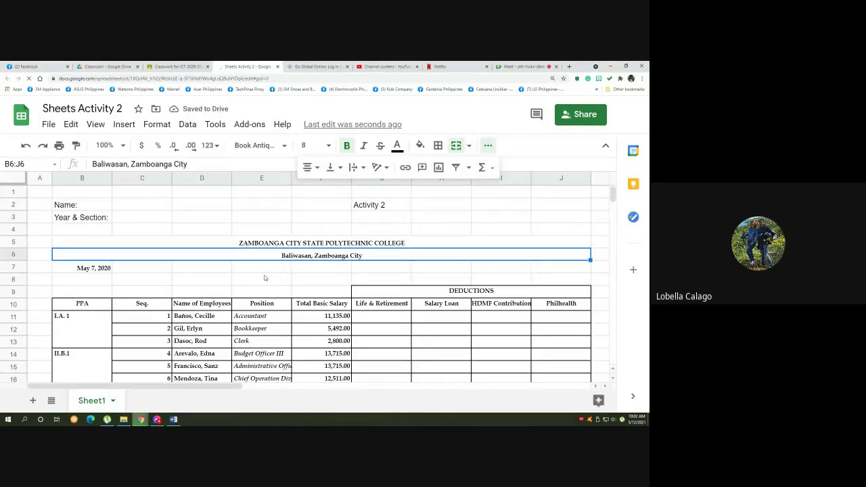
- Undo the merging and centering applied to the school name and address rows
key(ctrl+z)
key(ctrl+z)
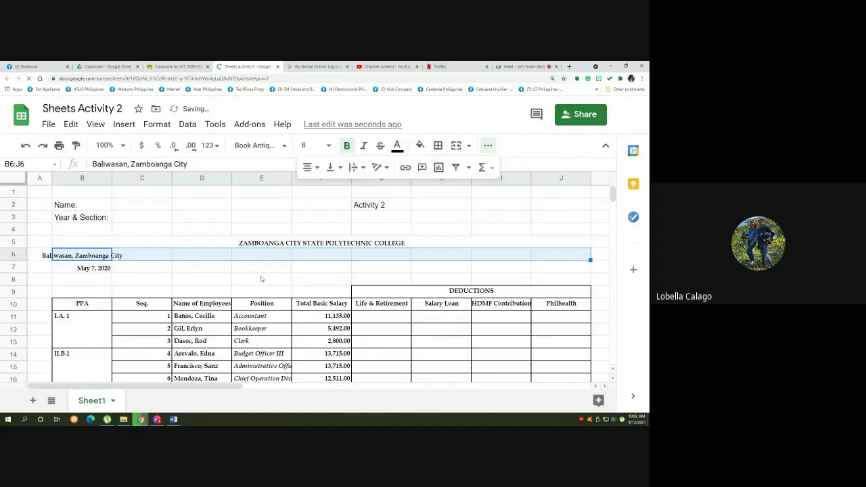
- Compare the Philhealth IF formula below the table with the Total Basic Salary column and the first Philhealth cell, J11
scroll(261, 280, down, 3)
scroll(272, 272, down, 5)
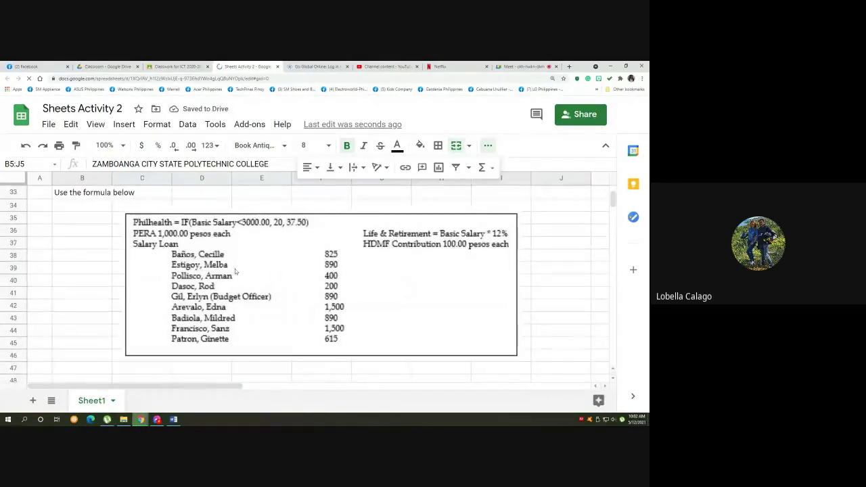
scroll(272, 275, up, 3)
scroll(292, 273, up, 6)
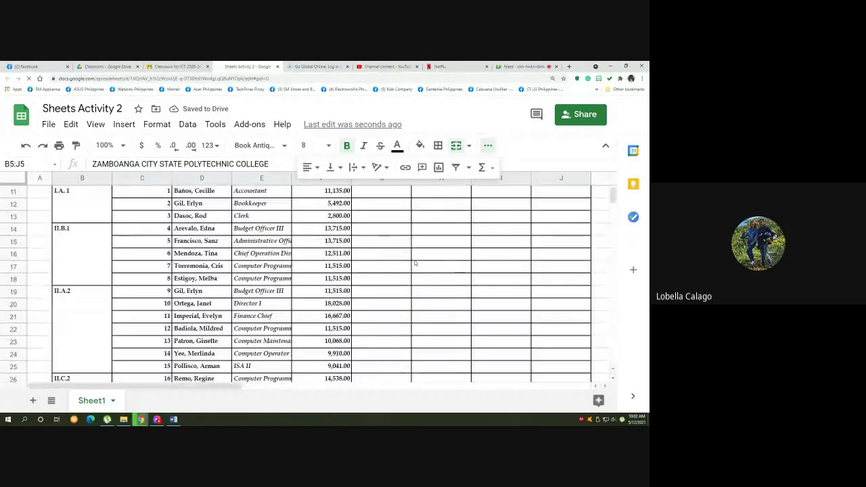
click(544, 280)
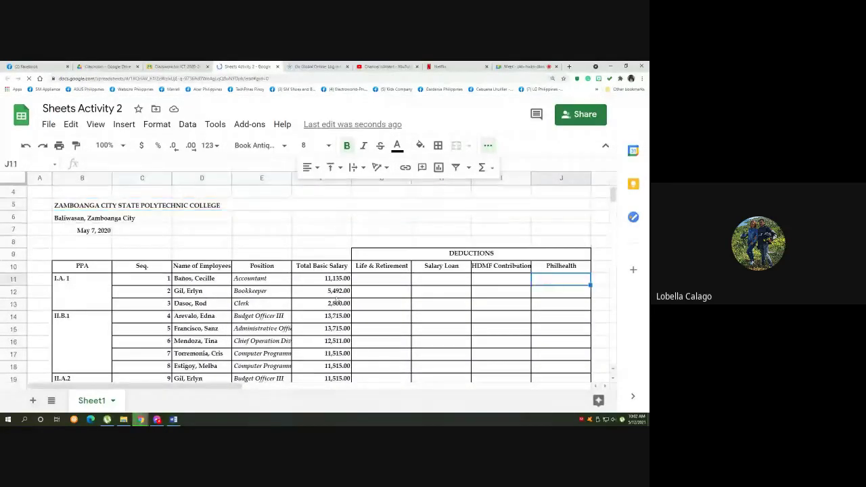
scroll(223, 289, down, 7)
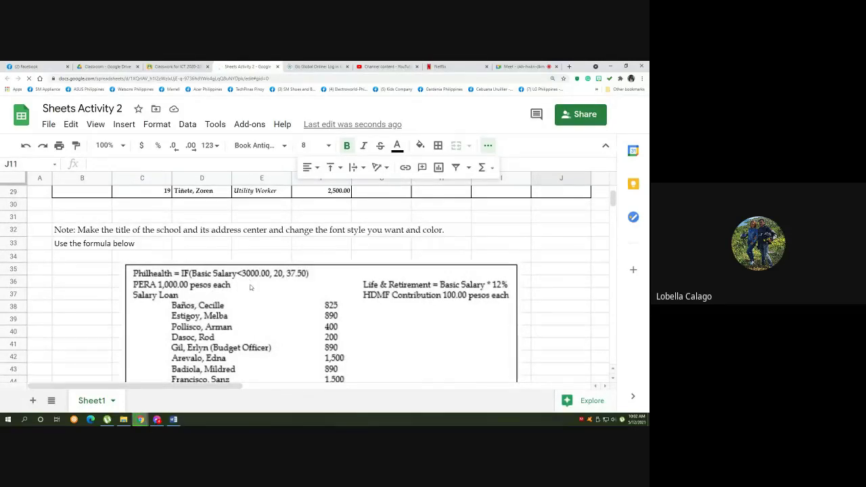
scroll(196, 284, up, 7)
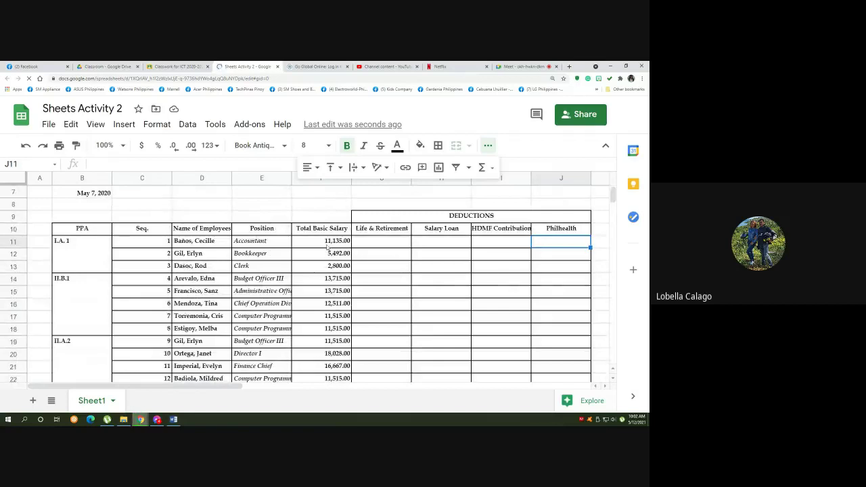
scroll(327, 249, down, 7)
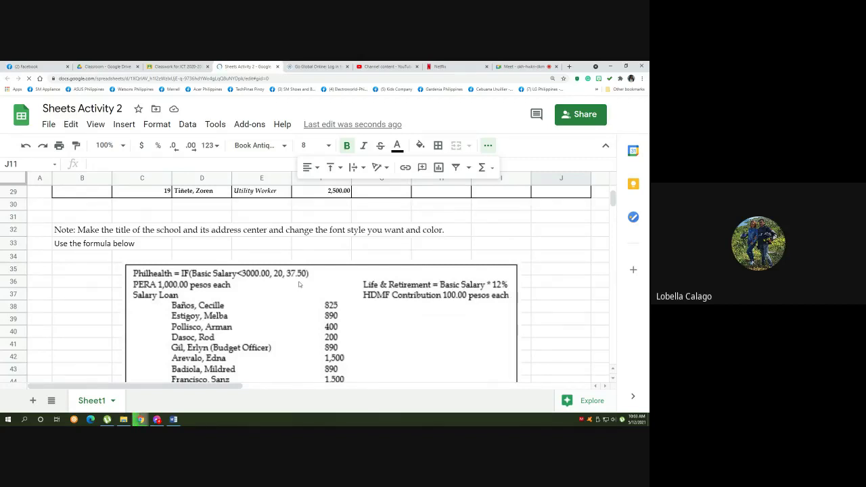
scroll(299, 285, up, 6)
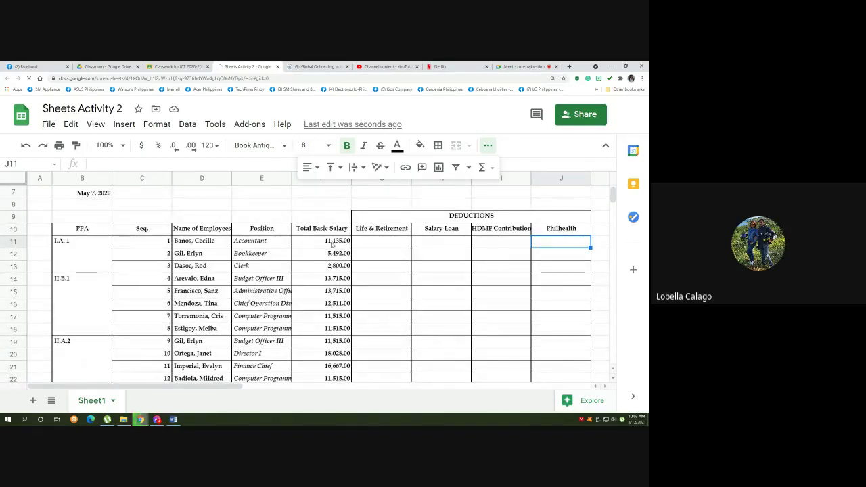
- Relate the Philhealth cells to the basic salaries by highlighting E11:J11 and F12:J12, and review the rest of the sheet
drag(532, 248, 287, 244)
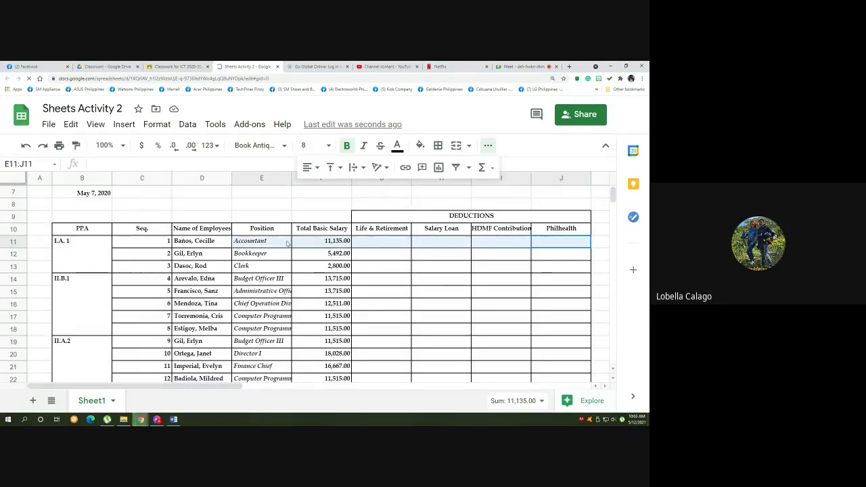
click(586, 255)
drag(415, 263, 295, 261)
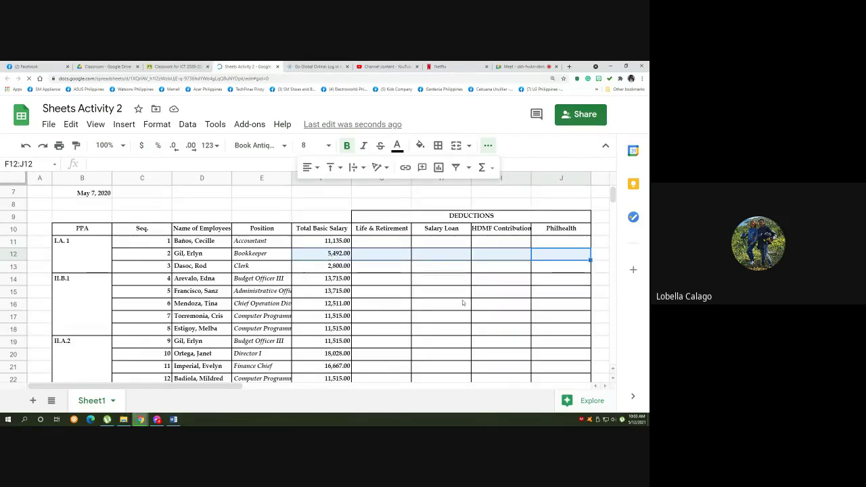
scroll(477, 303, down, 5)
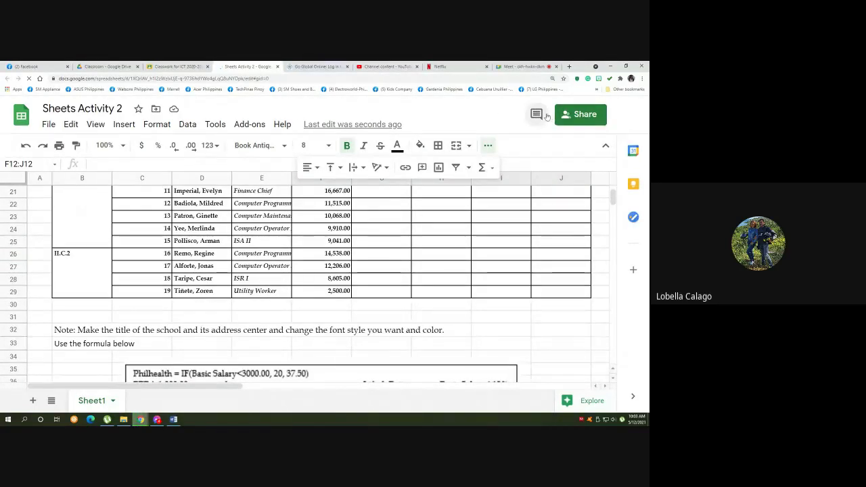
scroll(366, 286, up, 2)
scroll(366, 286, up, 5)
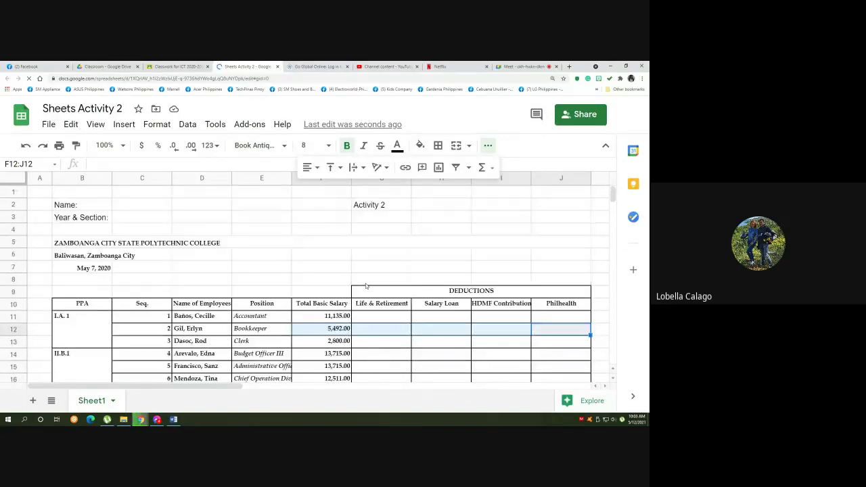
- Close Sheets Activity 2 and switch to the ICT - Module 4 document in Microsoft Word
click(278, 66)
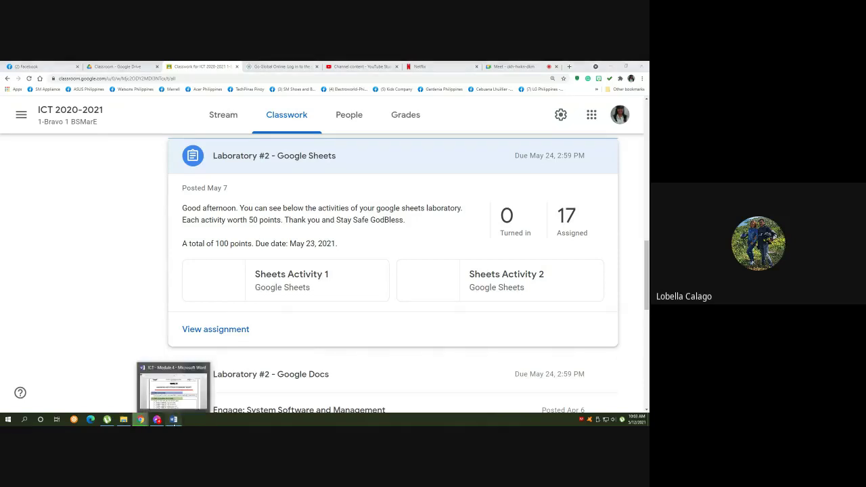
click(174, 420)
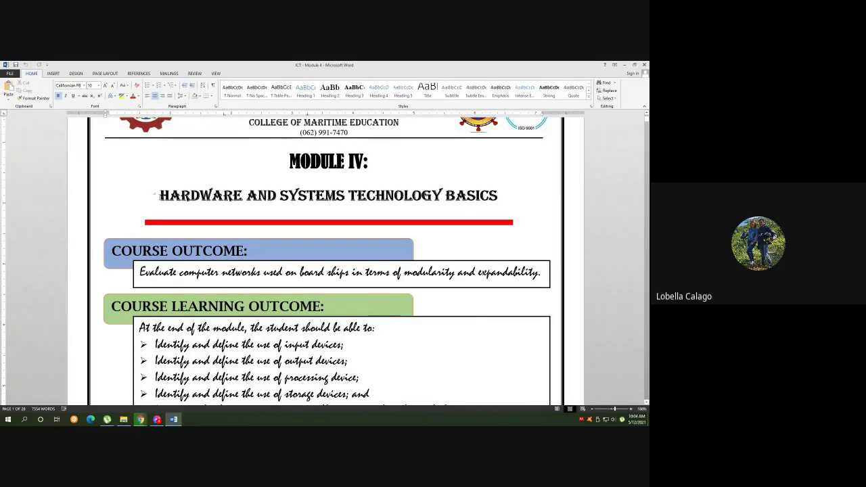
- Highlight the Module IV title "Hardware and Systems Technology Basics" and review the course outcome and learning outcomes
drag(160, 196, 478, 197)
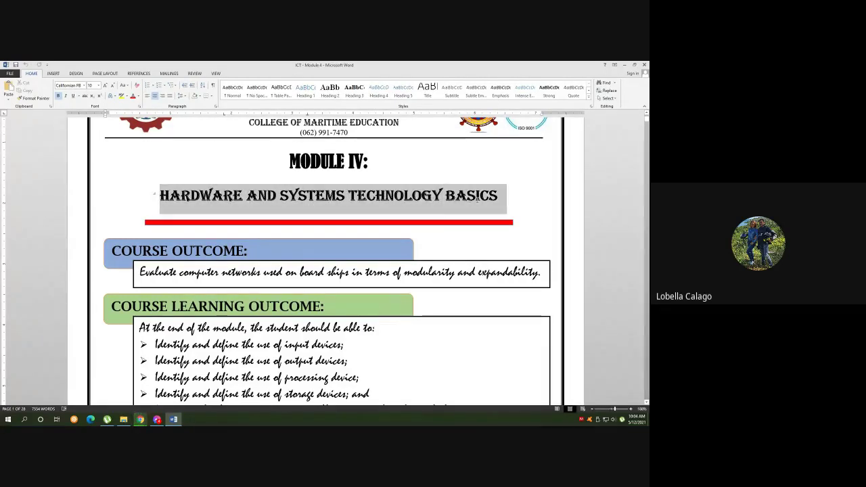
drag(423, 246, 422, 246)
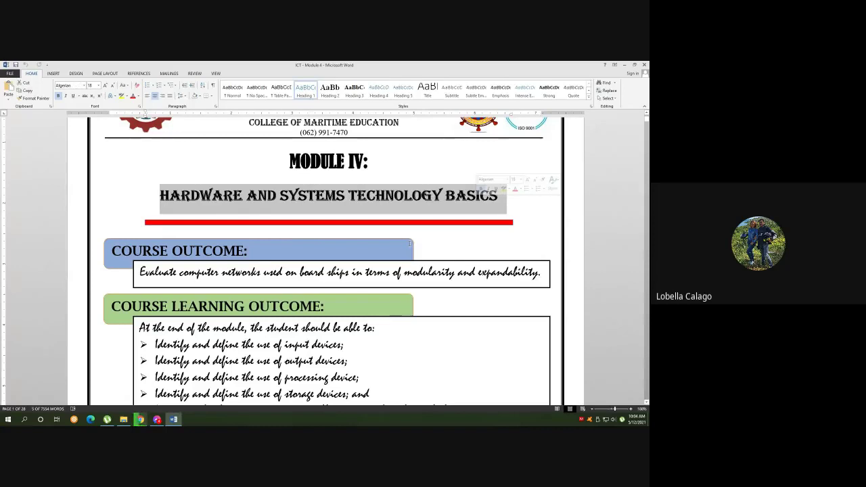
scroll(410, 244, down, 2)
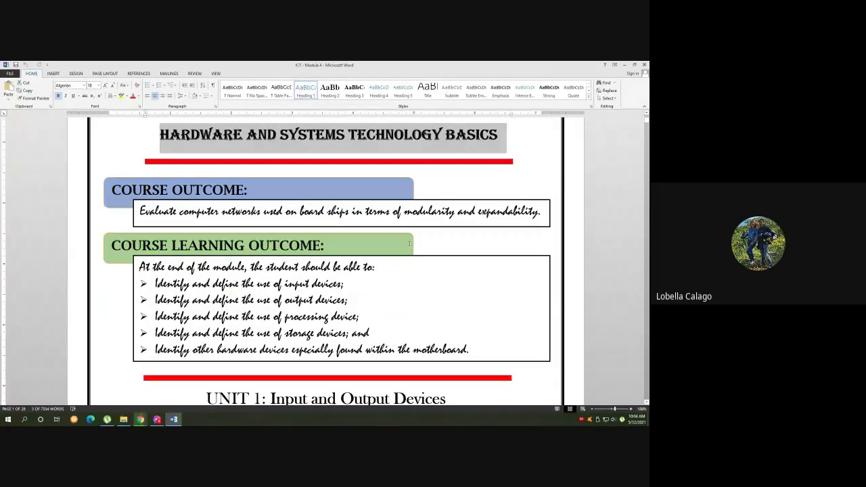